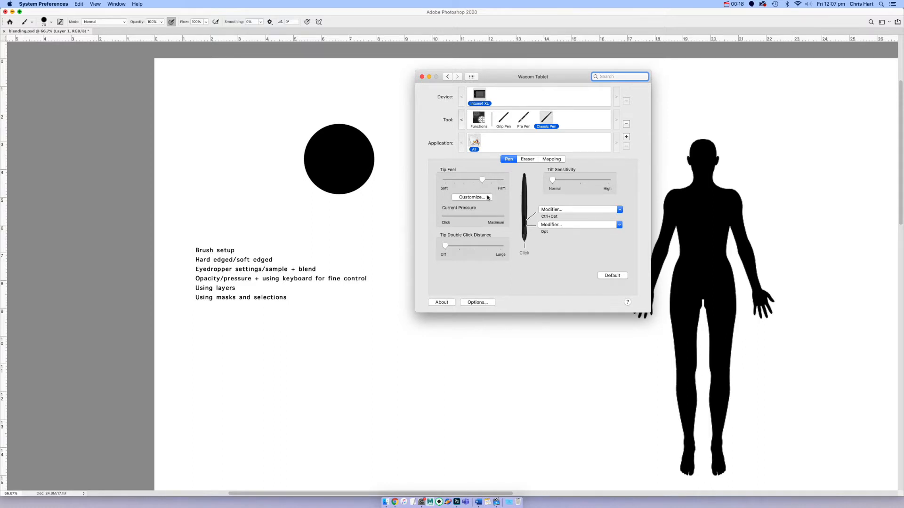
# - Test the Classic Pen's pressure profile with a few trial strokes in the custom tip feel settings and accept it
pyautogui.click(487, 197)
pyautogui.moveTo(565, 129)
pyautogui.mouseDown()
pyautogui.moveTo(580, 148)
pyautogui.moveTo(566, 171)
pyautogui.moveTo(587, 185)
pyautogui.moveTo(574, 211)
pyautogui.moveTo(622, 226)
pyautogui.moveTo(629, 183)
pyautogui.moveTo(614, 138)
pyautogui.moveTo(594, 121)
pyautogui.moveTo(603, 178)
pyautogui.moveTo(622, 204)
pyautogui.mouseUp()
pyautogui.moveTo(640, 168); pyautogui.dragTo(639, 159)
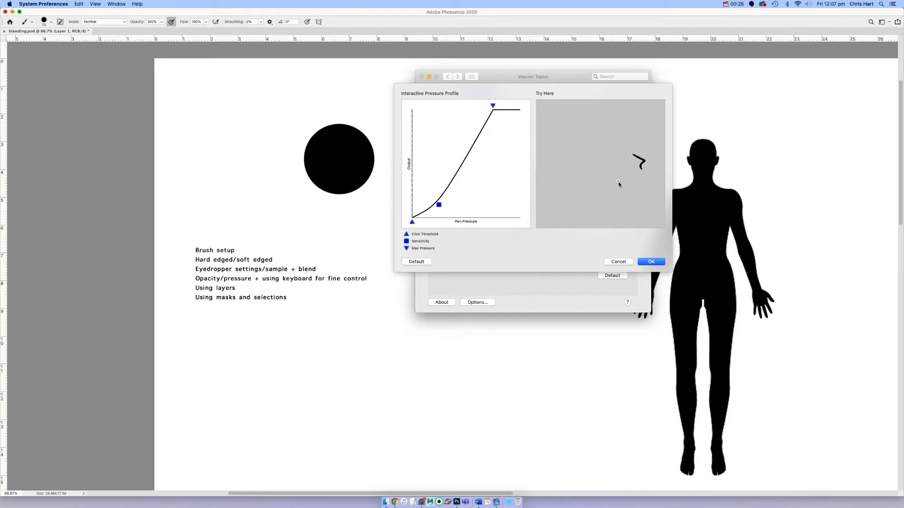
pyautogui.moveTo(573, 167); pyautogui.dragTo(574, 215)
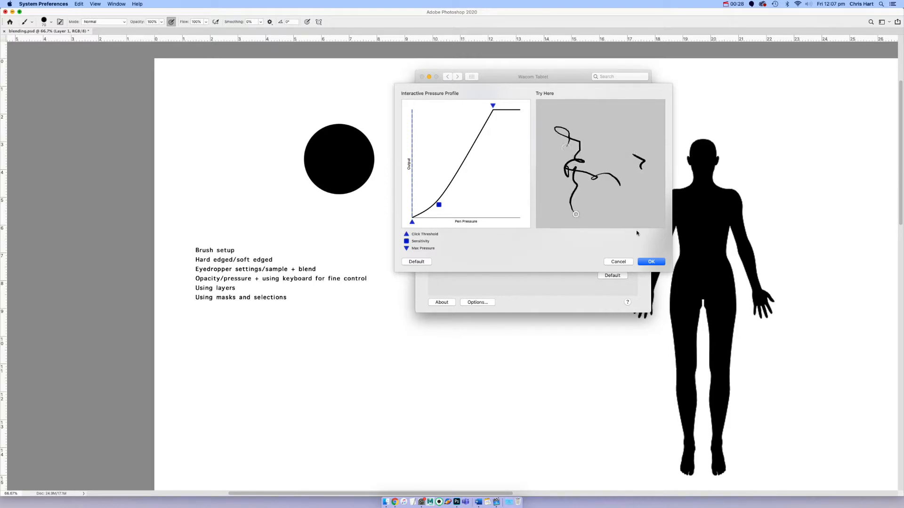
pyautogui.click(650, 262)
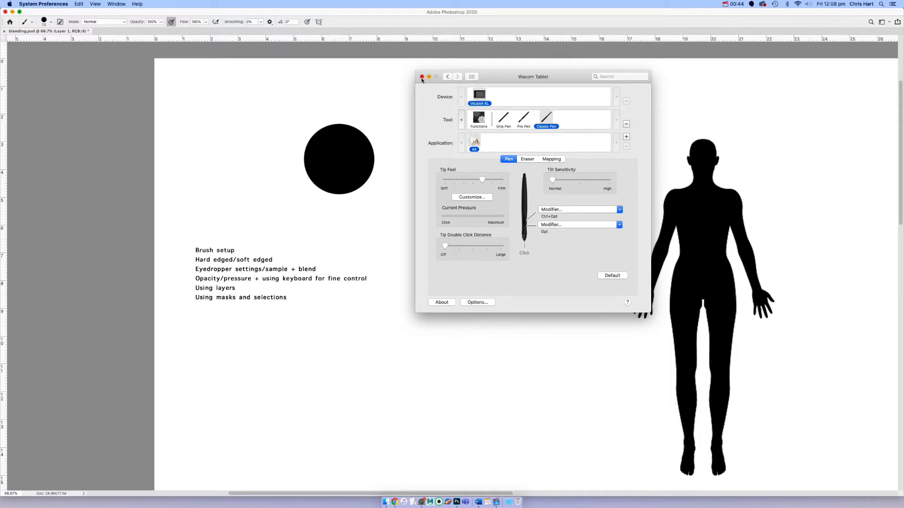
# - Move the Wacom Tablet window aside, close it and switch back to the blending.psd document in Photoshop
pyautogui.moveTo(496, 79); pyautogui.dragTo(577, 88)
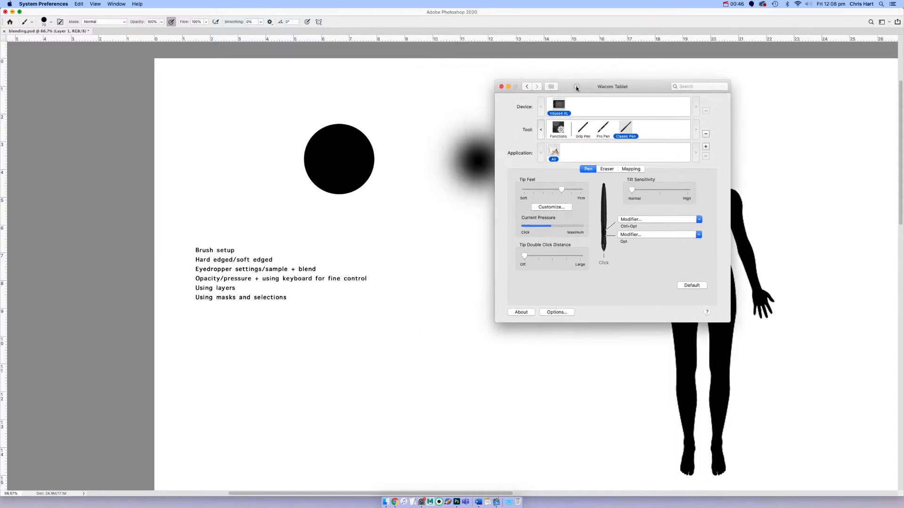
pyautogui.click(501, 86)
pyautogui.click(521, 265)
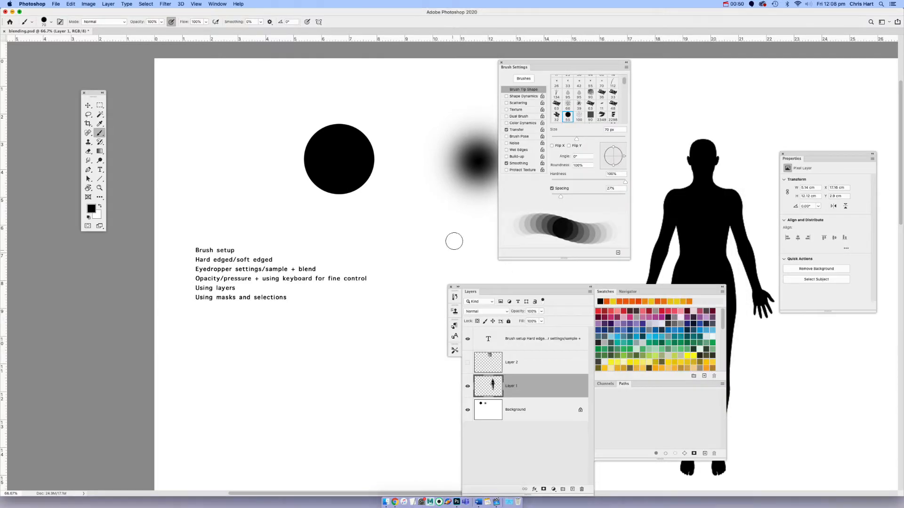
# - Enlarge the brush to 207 px and move the Layers and Brush Settings panels away from the soft black dot
pyautogui.keyDown('ctrl'); pyautogui.keyDown('alt'); pyautogui.click(430, 249); pyautogui.keyUp('alt'); pyautogui.keyUp('ctrl')
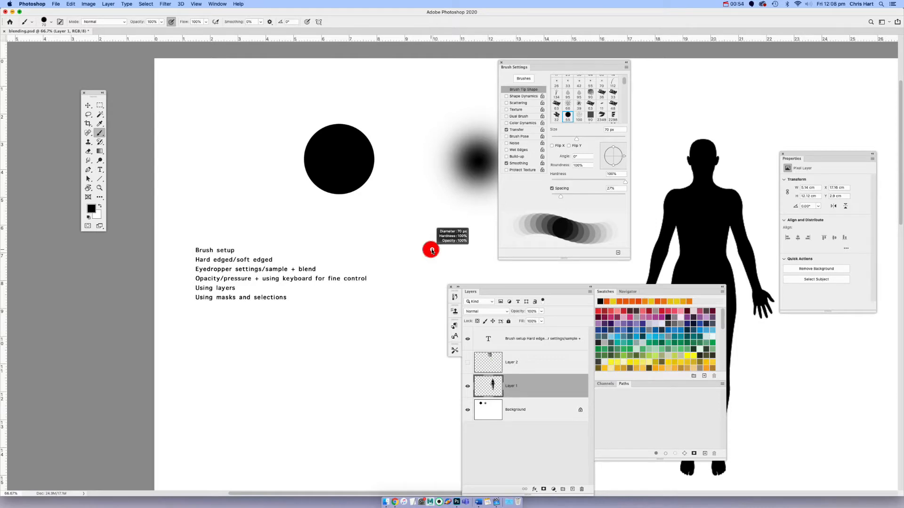
pyautogui.moveTo(432, 250)
pyautogui.mouseDown()
pyautogui.moveTo(479, 250)
pyautogui.moveTo(445, 250)
pyautogui.moveTo(452, 114)
pyautogui.moveTo(463, 263)
pyautogui.mouseUp()
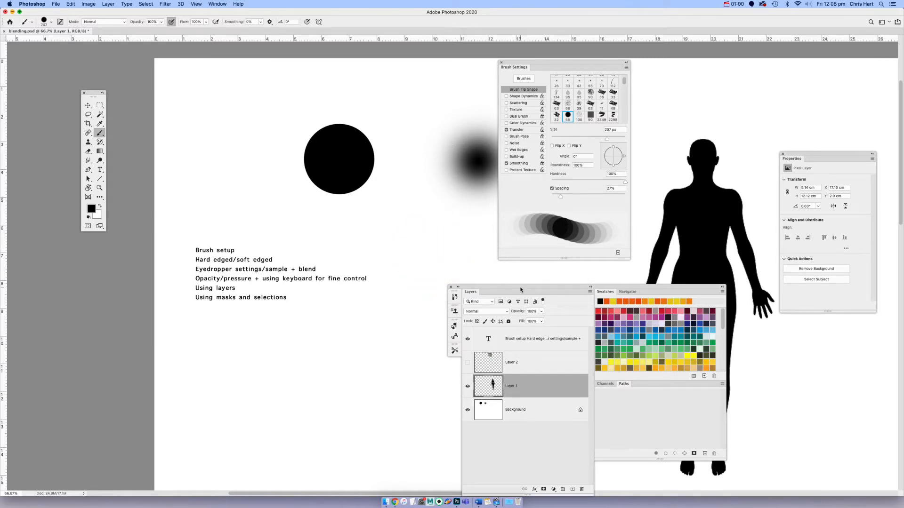
pyautogui.moveTo(520, 290)
pyautogui.mouseDown()
pyautogui.moveTo(595, 290)
pyautogui.moveTo(758, 243)
pyautogui.moveTo(777, 208)
pyautogui.mouseUp()
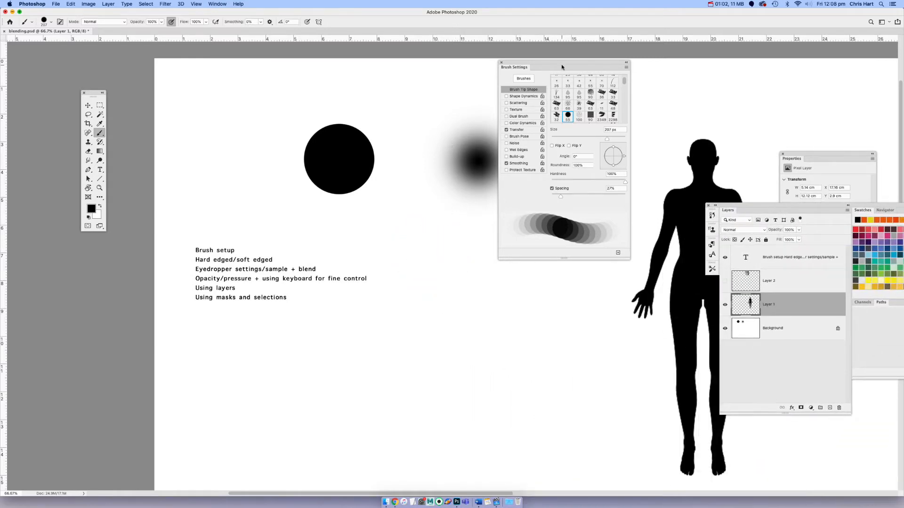
pyautogui.moveTo(561, 67); pyautogui.dragTo(672, 116)
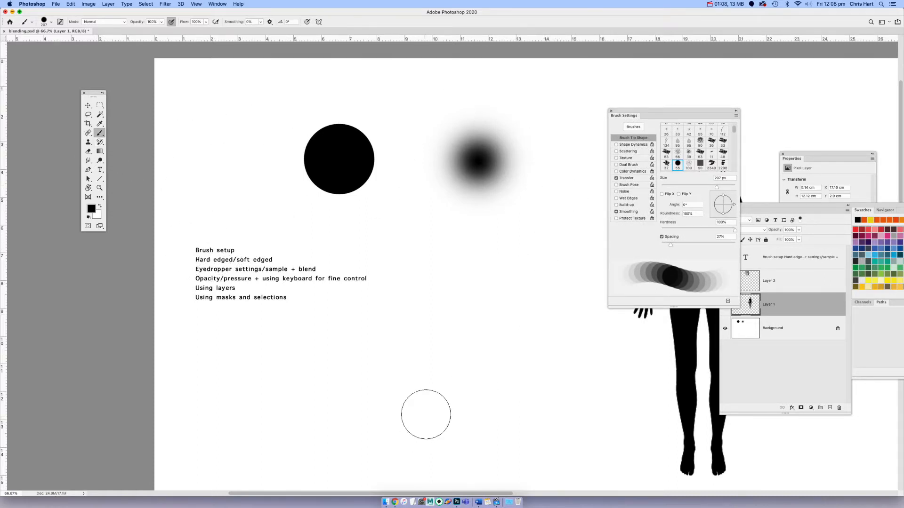
# - Reduce the brush to 45 px with 28% spacing and paint overlapping grey test strokes on the blank canvas below the dots
pyautogui.press('[')
pyautogui.press('[')
pyautogui.press('[')
pyautogui.press('[')
pyautogui.press('[')
pyautogui.press('[')
pyautogui.press('[')
pyautogui.press('[')
pyautogui.moveTo(670, 245)
pyautogui.mouseDown()
pyautogui.moveTo(687, 244)
pyautogui.moveTo(671, 245)
pyautogui.mouseUp()
pyautogui.moveTo(390, 416)
pyautogui.mouseDown()
pyautogui.moveTo(422, 387)
pyautogui.moveTo(435, 411)
pyautogui.moveTo(461, 396)
pyautogui.moveTo(488, 404)
pyautogui.moveTo(473, 414)
pyautogui.moveTo(419, 435)
pyautogui.moveTo(430, 412)
pyautogui.moveTo(512, 353)
pyautogui.moveTo(499, 380)
pyautogui.moveTo(503, 396)
pyautogui.moveTo(522, 364)
pyautogui.moveTo(480, 386)
pyautogui.moveTo(522, 351)
pyautogui.moveTo(495, 354)
pyautogui.moveTo(506, 342)
pyautogui.mouseUp()
pyautogui.press('[')
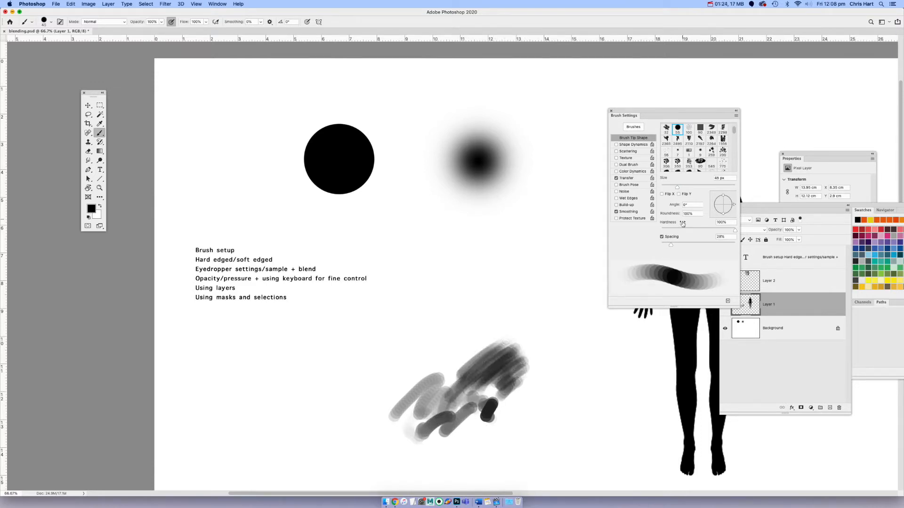
# - Set the brush spacing to 1% and paint a dense scribble overlapping the first test strokes
pyautogui.moveTo(671, 247); pyautogui.dragTo(632, 248)
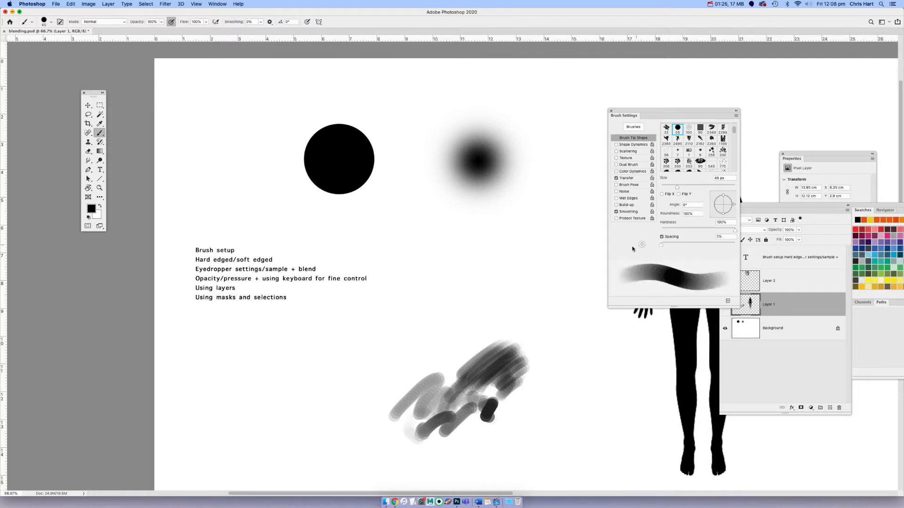
pyautogui.moveTo(529, 405)
pyautogui.mouseDown()
pyautogui.moveTo(560, 387)
pyautogui.moveTo(548, 415)
pyautogui.moveTo(571, 419)
pyautogui.moveTo(566, 446)
pyautogui.moveTo(605, 439)
pyautogui.moveTo(586, 408)
pyautogui.moveTo(543, 383)
pyautogui.moveTo(540, 399)
pyautogui.moveTo(551, 372)
pyautogui.moveTo(584, 369)
pyautogui.moveTo(601, 389)
pyautogui.moveTo(568, 381)
pyautogui.moveTo(585, 377)
pyautogui.moveTo(536, 354)
pyautogui.moveTo(502, 391)
pyautogui.moveTo(545, 358)
pyautogui.moveTo(516, 395)
pyautogui.moveTo(559, 420)
pyautogui.moveTo(531, 402)
pyautogui.moveTo(532, 443)
pyautogui.moveTo(608, 416)
pyautogui.mouseUp()
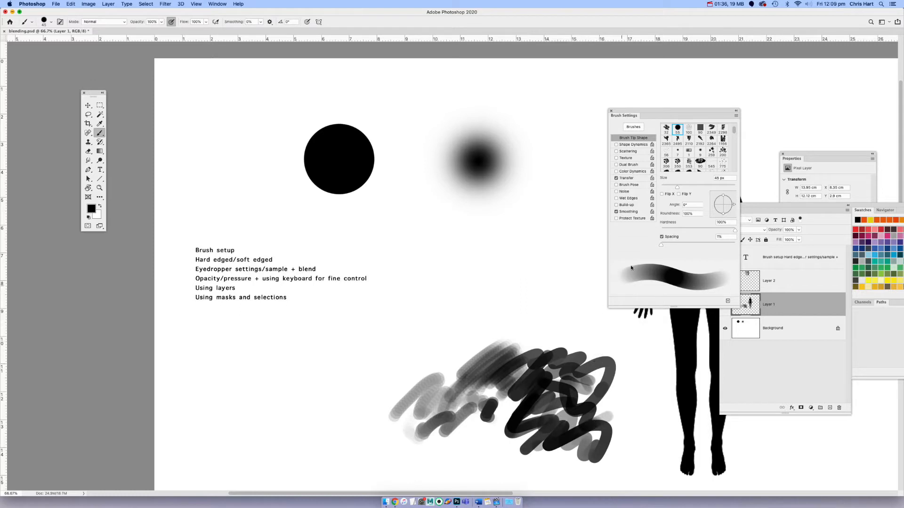
# - Show the brush's Transfer settings, paint a wavy stroke with varying pen pressure above the scribble, and close the brush settings
pyautogui.click(630, 179)
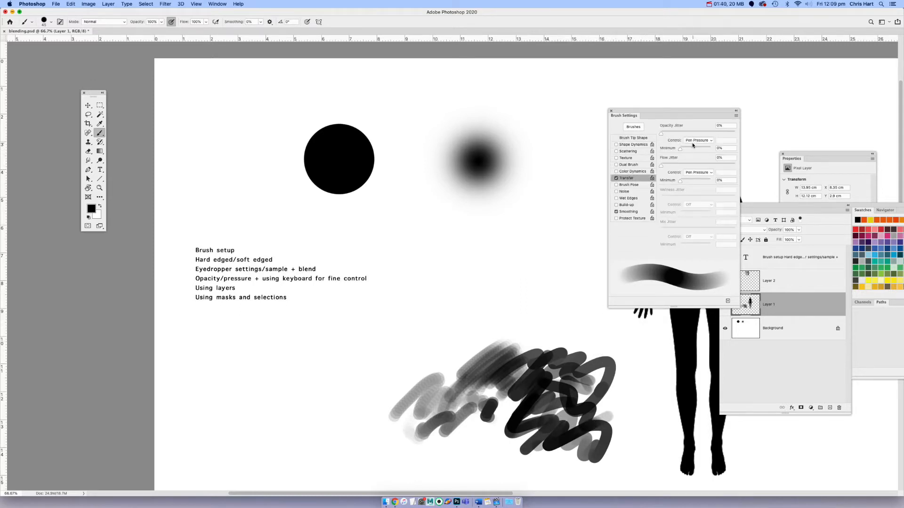
pyautogui.moveTo(526, 313)
pyautogui.mouseDown()
pyautogui.moveTo(545, 321)
pyautogui.moveTo(603, 360)
pyautogui.mouseUp()
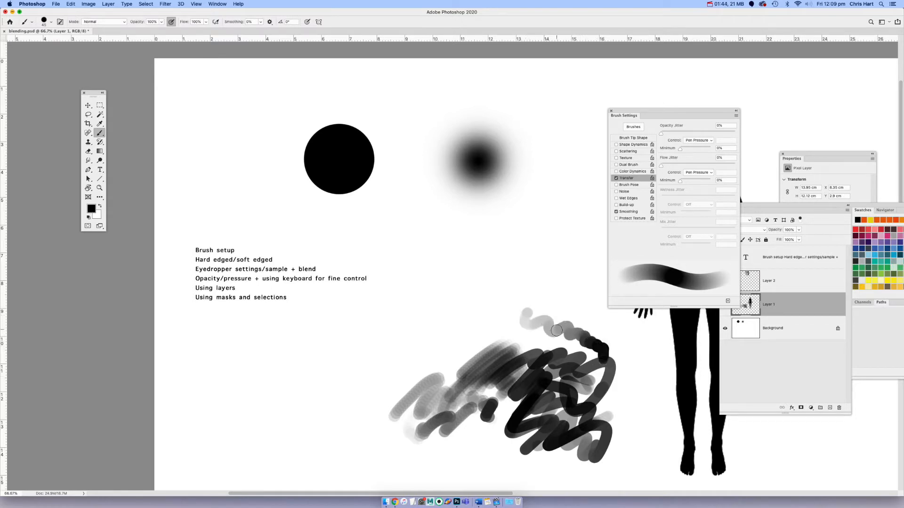
pyautogui.click(611, 112)
pyautogui.click(171, 22)
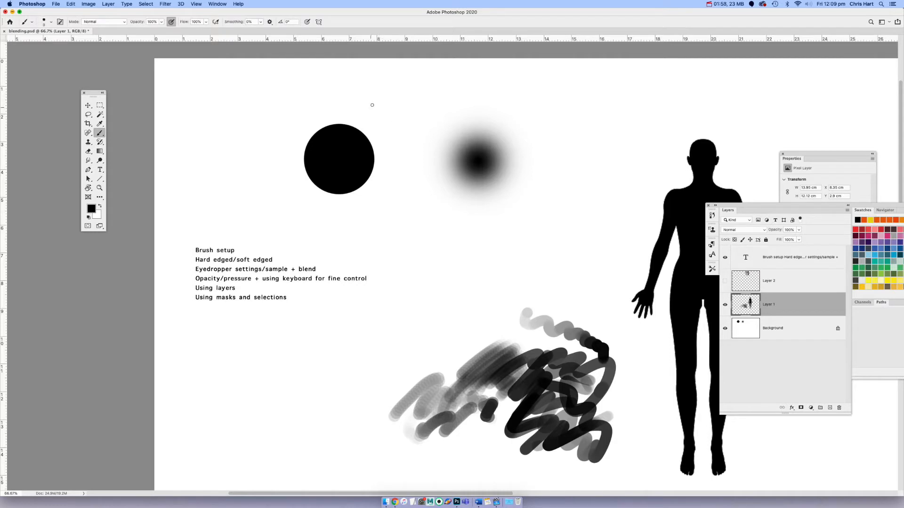
# - Draw a small arrow pointing at the hard-edged black circle, then enlarge the brush and paint a grey swatch beneath the circle
pyautogui.moveTo(384, 90); pyautogui.dragTo(367, 114)
pyautogui.press(']')
pyautogui.press(']')
pyautogui.press(']')
pyautogui.press(']')
pyautogui.press(']')
pyautogui.press(']')
pyautogui.press(']')
pyautogui.moveTo(349, 220)
pyautogui.mouseDown()
pyautogui.moveTo(388, 198)
pyautogui.moveTo(350, 235)
pyautogui.moveTo(382, 210)
pyautogui.moveTo(384, 227)
pyautogui.moveTo(382, 211)
pyautogui.moveTo(392, 215)
pyautogui.moveTo(376, 240)
pyautogui.moveTo(366, 232)
pyautogui.moveTo(361, 241)
pyautogui.moveTo(377, 204)
pyautogui.moveTo(360, 223)
pyautogui.moveTo(366, 238)
pyautogui.moveTo(377, 224)
pyautogui.moveTo(388, 244)
pyautogui.mouseUp()
# - Sample tones around the grey swatch and paint lighter strokes through its middle to blend it
pyautogui.keyDown('alt'); pyautogui.click(388, 209); pyautogui.keyUp('alt')
pyautogui.keyDown('alt'); pyautogui.click(354, 224); pyautogui.keyUp('alt')
pyautogui.moveTo(371, 205)
pyautogui.mouseDown()
pyautogui.moveTo(370, 232)
pyautogui.moveTo(386, 203)
pyautogui.moveTo(369, 249)
pyautogui.moveTo(395, 233)
pyautogui.moveTo(392, 241)
pyautogui.moveTo(333, 230)
pyautogui.moveTo(389, 200)
pyautogui.moveTo(354, 245)
pyautogui.moveTo(389, 210)
pyautogui.moveTo(360, 247)
pyautogui.moveTo(380, 223)
pyautogui.moveTo(361, 244)
pyautogui.moveTo(395, 226)
pyautogui.moveTo(381, 239)
pyautogui.moveTo(386, 253)
pyautogui.moveTo(375, 237)
pyautogui.mouseUp()
pyautogui.keyDown('alt'); pyautogui.click(344, 227); pyautogui.keyUp('alt')
pyautogui.keyDown('alt'); pyautogui.click(335, 229); pyautogui.keyUp('alt')
# - Sample black from the soft dot and paint a dark, soft-edged swatch beneath it with a larger brush
pyautogui.keyDown('alt'); pyautogui.click(480, 165); pyautogui.keyUp('alt')
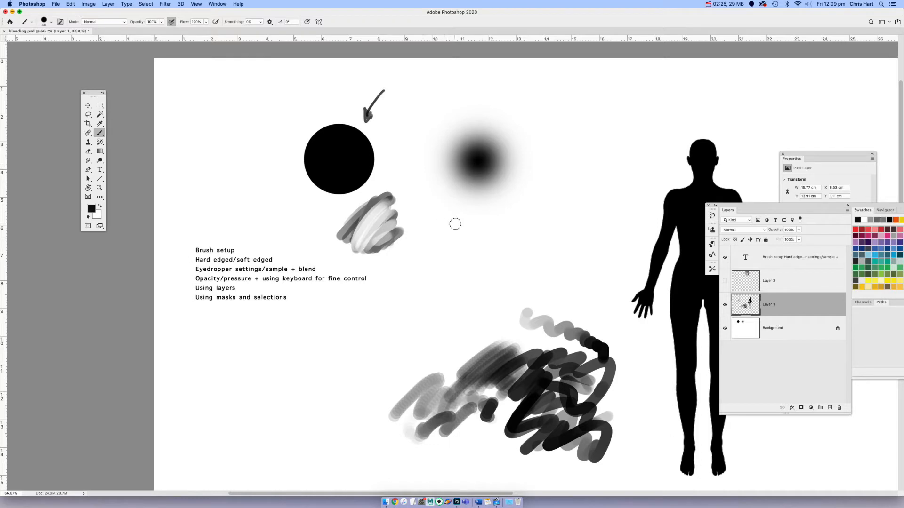
pyautogui.press(']')
pyautogui.moveTo(468, 242)
pyautogui.mouseDown()
pyautogui.moveTo(492, 225)
pyautogui.moveTo(499, 237)
pyautogui.moveTo(466, 272)
pyautogui.moveTo(458, 262)
pyautogui.moveTo(487, 222)
pyautogui.moveTo(509, 234)
pyautogui.moveTo(511, 219)
pyautogui.moveTo(493, 252)
pyautogui.moveTo(449, 255)
pyautogui.moveTo(451, 265)
pyautogui.moveTo(479, 263)
pyautogui.moveTo(502, 245)
pyautogui.mouseUp()
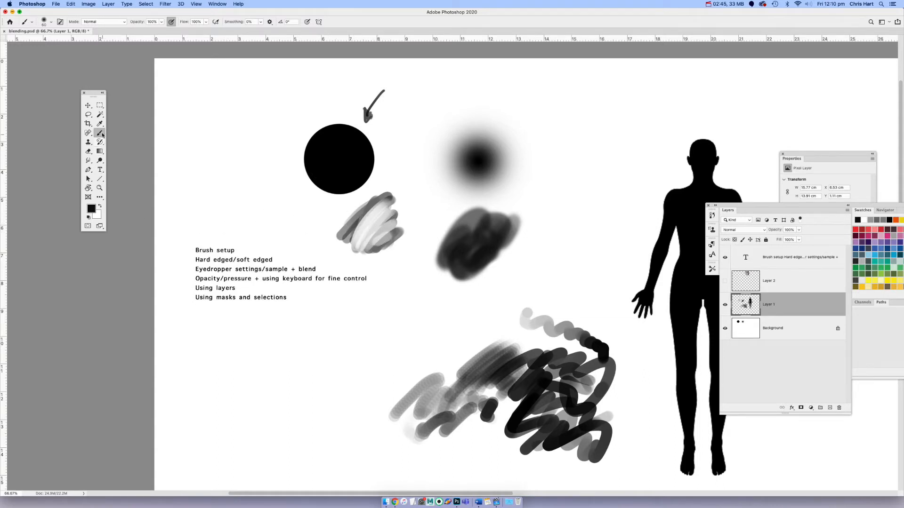
# - Set the foreground colour to red ff0006 and paint a solid red patch below the text list
pyautogui.click(91, 209)
pyautogui.moveTo(352, 133); pyautogui.dragTo(375, 111)
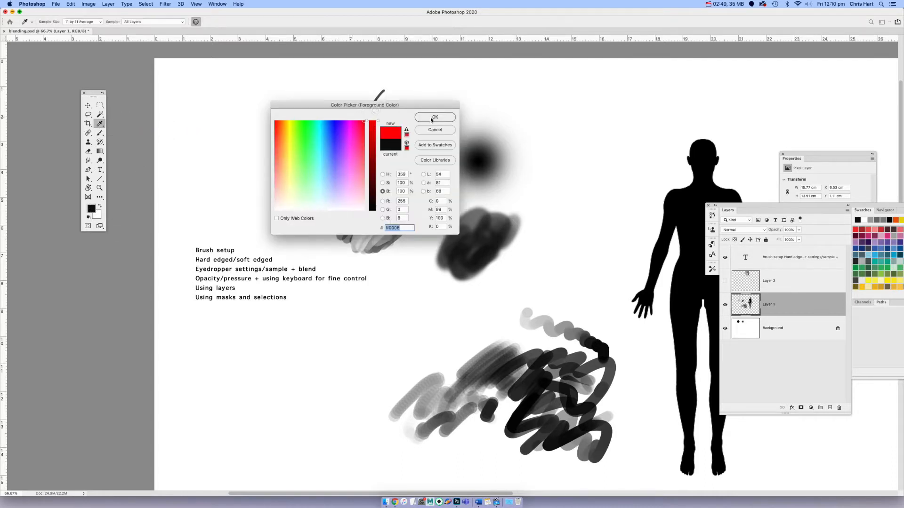
pyautogui.click(432, 117)
pyautogui.moveTo(248, 378)
pyautogui.mouseDown()
pyautogui.moveTo(262, 401)
pyautogui.moveTo(270, 369)
pyautogui.moveTo(282, 393)
pyautogui.moveTo(274, 397)
pyautogui.moveTo(261, 364)
pyautogui.moveTo(236, 395)
pyautogui.mouseUp()
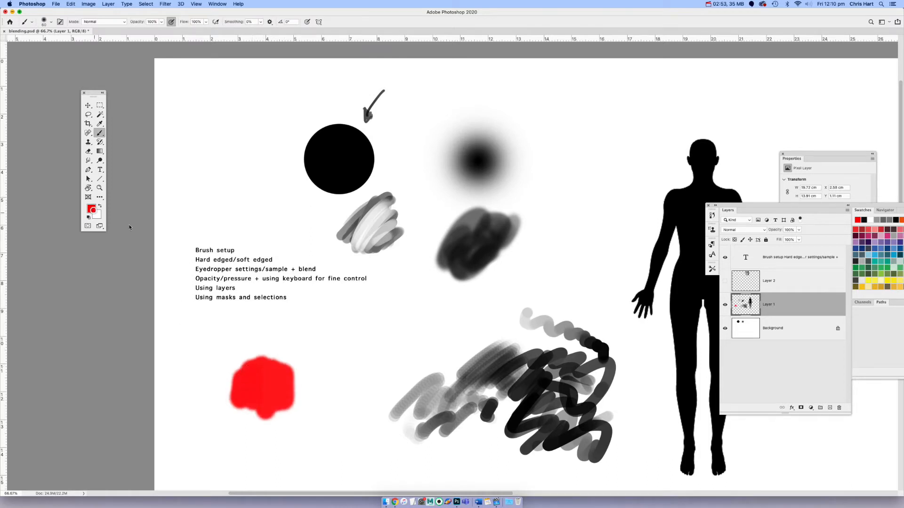
# - Set the foreground colour to blue 2a89ff and paint a solid blue patch adjoining the red one
pyautogui.click(93, 210)
pyautogui.click(326, 135)
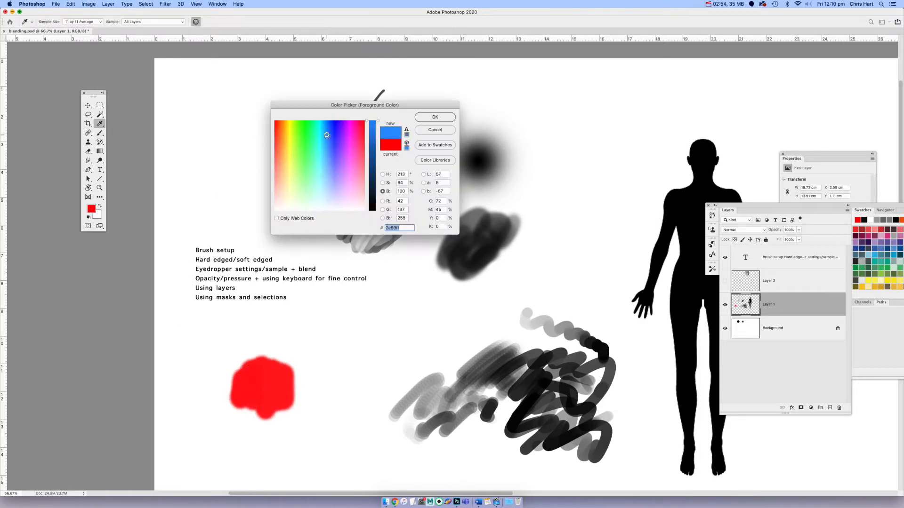
pyautogui.click(443, 121)
pyautogui.moveTo(343, 391)
pyautogui.mouseDown()
pyautogui.moveTo(347, 380)
pyautogui.moveTo(341, 400)
pyautogui.moveTo(320, 378)
pyautogui.moveTo(305, 390)
pyautogui.moveTo(302, 376)
pyautogui.moveTo(301, 395)
pyautogui.moveTo(311, 385)
pyautogui.moveTo(299, 372)
pyautogui.moveTo(285, 412)
pyautogui.mouseUp()
# - Harden the brush edge and paint sampled blue and red strokes to form a crisp boundary between the two patches
pyautogui.hotkey('shift', ']')
pyautogui.hotkey('shift', ']')
pyautogui.hotkey('shift', ']')
pyautogui.hotkey('shift', ']')
pyautogui.keyDown('alt'); pyautogui.click(309, 389); pyautogui.keyUp('alt')
pyautogui.keyDown('alt'); pyautogui.click(284, 386); pyautogui.keyUp('alt')
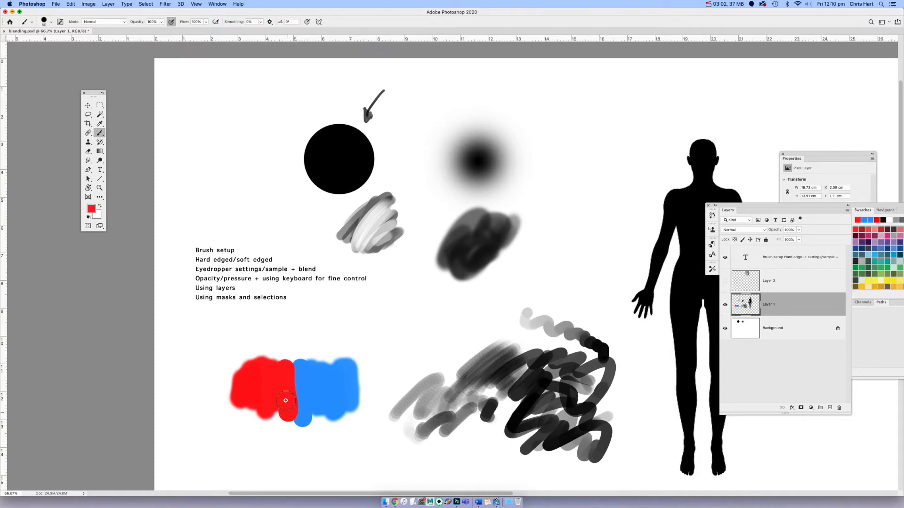
# - Set the Eyedropper's sample size to Point Sample and sample across the red and blue boundary
pyautogui.click(100, 124)
pyautogui.click(83, 21)
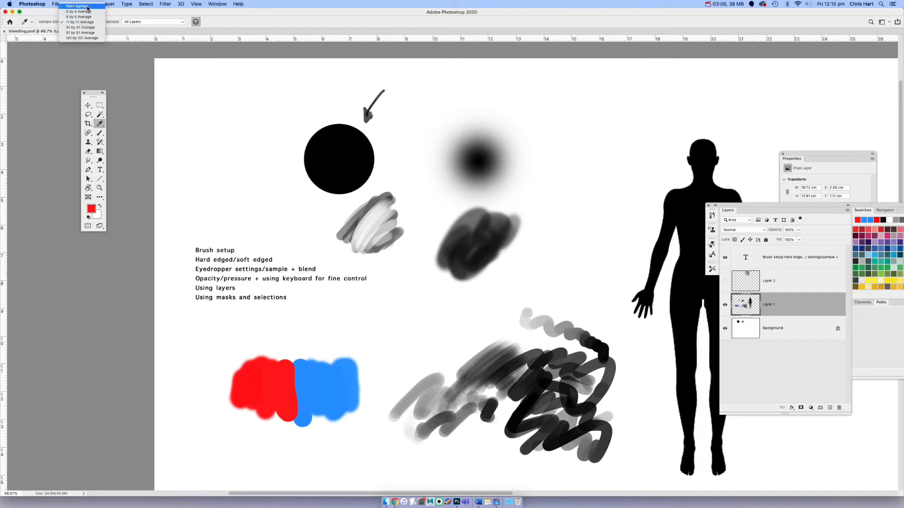
pyautogui.click(78, 5)
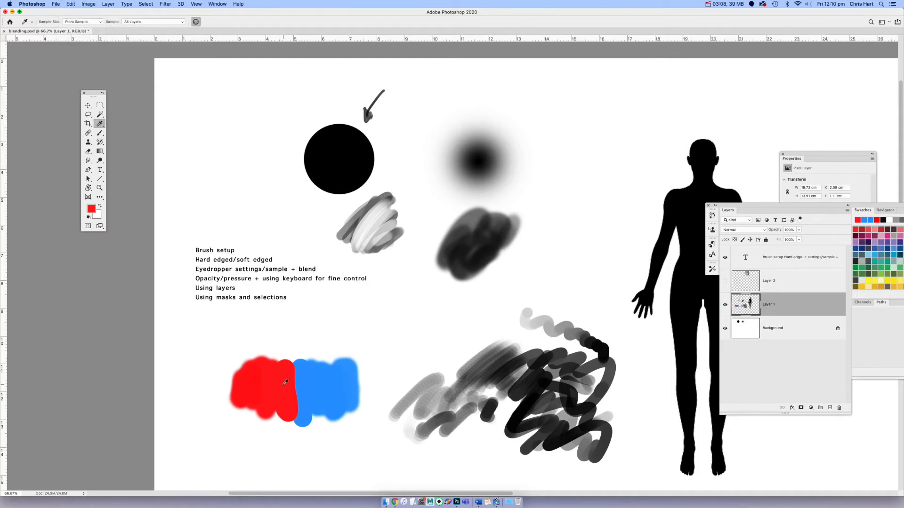
pyautogui.moveTo(285, 382)
pyautogui.mouseDown()
pyautogui.moveTo(282, 370)
pyautogui.moveTo(298, 376)
pyautogui.mouseUp()
# - Set the Eyedropper's sample size to 11 by 11 Average and sample the mixed colour at the red and blue boundary
pyautogui.click(79, 23)
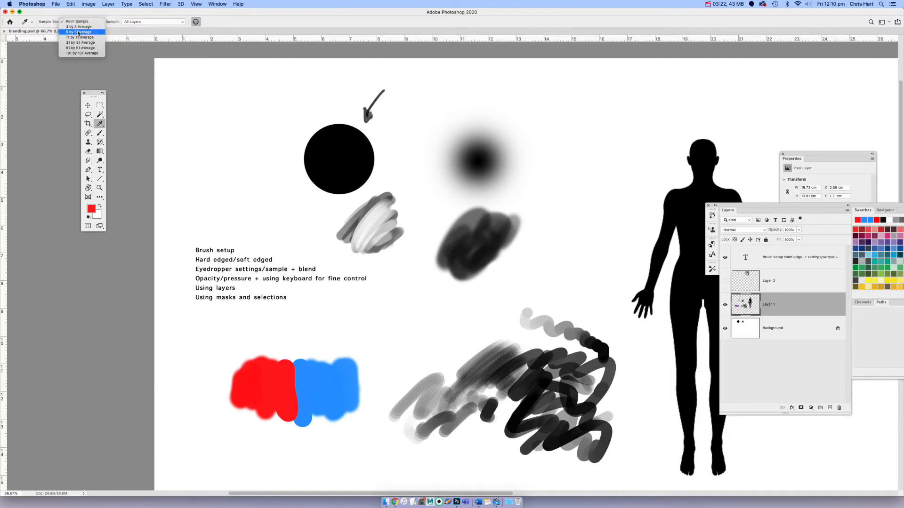
pyautogui.click(80, 37)
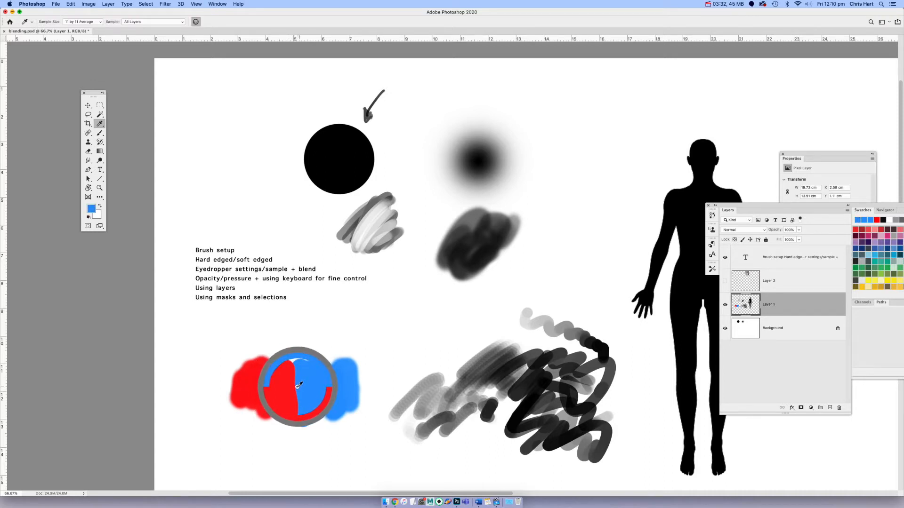
pyautogui.moveTo(296, 386); pyautogui.dragTo(294, 388)
# - With the Brush, sample the averaged magenta at the boundary and paint a vertical band over the seam
pyautogui.press('b')
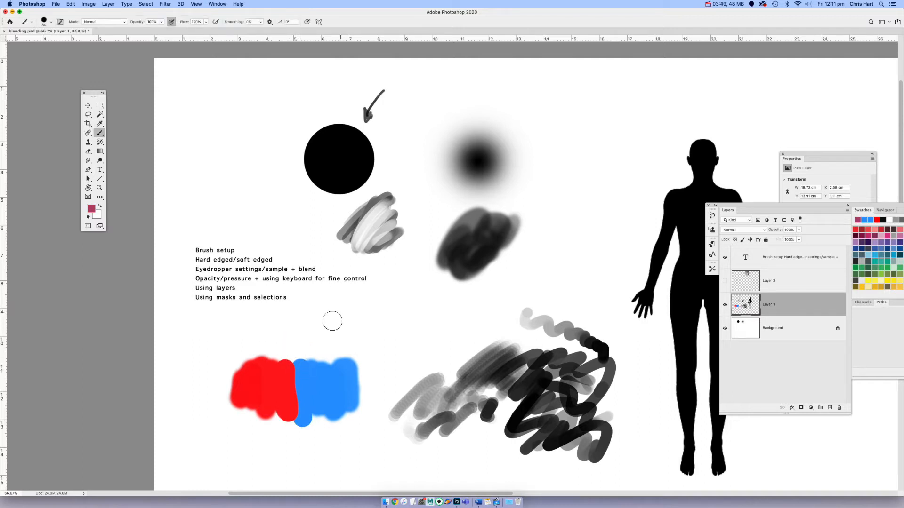
pyautogui.keyDown('alt'); pyautogui.click(295, 376); pyautogui.keyUp('alt')
pyautogui.moveTo(295, 363)
pyautogui.mouseDown()
pyautogui.moveTo(294, 414)
pyautogui.moveTo(289, 369)
pyautogui.moveTo(305, 417)
pyautogui.moveTo(303, 365)
pyautogui.moveTo(307, 418)
pyautogui.mouseUp()
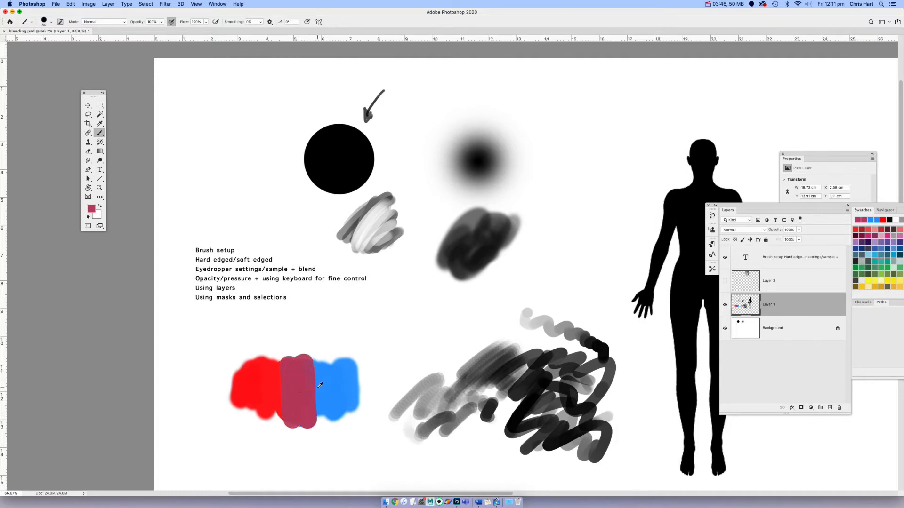
# - Sample the mixed colours at the edges on both sides of the magenta band and paint intermediate blue and red bands
pyautogui.keyDown('alt'); pyautogui.click(320, 385); pyautogui.keyUp('alt')
pyautogui.moveTo(319, 359); pyautogui.dragTo(328, 416)
pyautogui.keyDown('alt'); pyautogui.click(281, 384); pyautogui.keyUp('alt')
pyautogui.moveTo(277, 379)
pyautogui.mouseDown()
pyautogui.moveTo(274, 358)
pyautogui.moveTo(270, 417)
pyautogui.mouseUp()
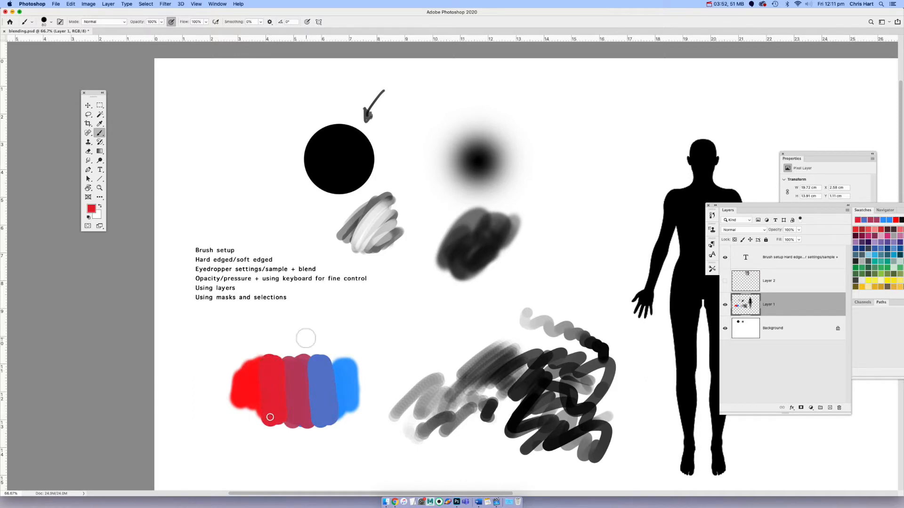
pyautogui.keyDown('alt'); pyautogui.click(335, 383); pyautogui.keyUp('alt')
pyautogui.moveTo(336, 357); pyautogui.dragTo(342, 423)
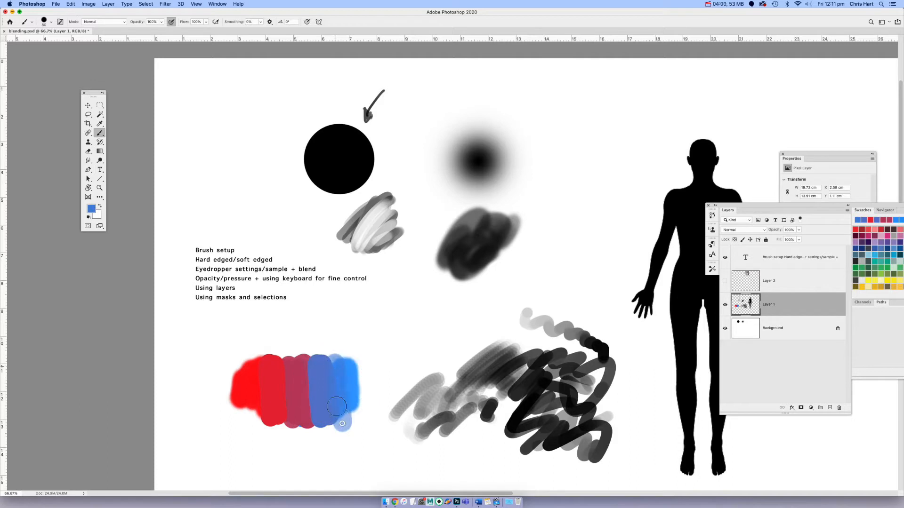
# - Sample purple between the magenta and blue bands and paint over that seam, then soften the red seams with sampled reds
pyautogui.keyDown('alt'); pyautogui.click(309, 389); pyautogui.keyUp('alt')
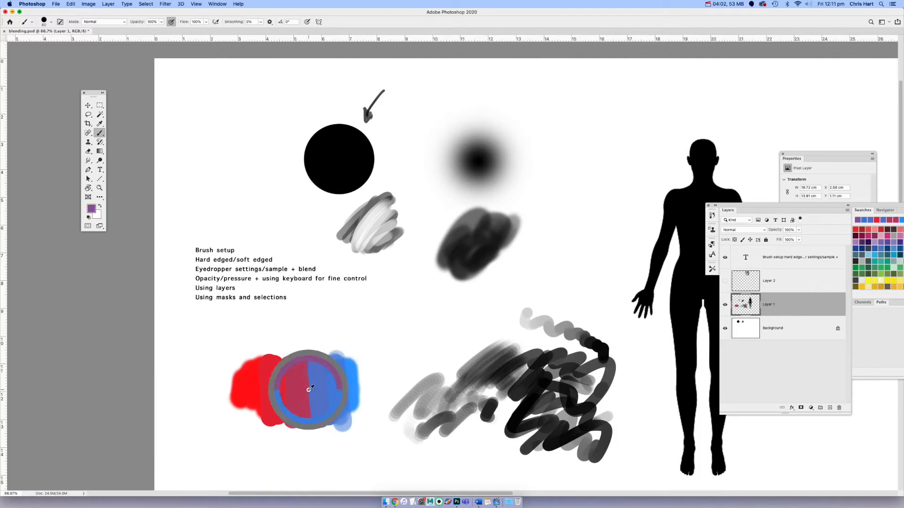
pyautogui.moveTo(309, 389)
pyautogui.mouseDown()
pyautogui.moveTo(307, 363)
pyautogui.moveTo(309, 418)
pyautogui.moveTo(307, 359)
pyautogui.moveTo(311, 427)
pyautogui.moveTo(304, 364)
pyautogui.moveTo(298, 393)
pyautogui.moveTo(283, 374)
pyautogui.moveTo(285, 411)
pyautogui.mouseUp()
pyautogui.keyDown('alt'); pyautogui.click(288, 387); pyautogui.keyUp('alt')
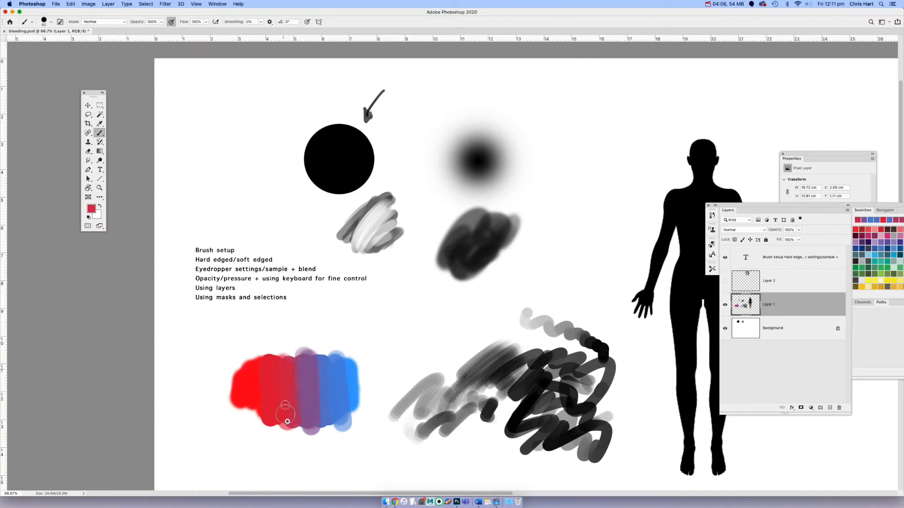
pyautogui.keyDown('alt'); pyautogui.click(259, 381); pyautogui.keyUp('alt')
pyautogui.moveTo(255, 373); pyautogui.dragTo(257, 411)
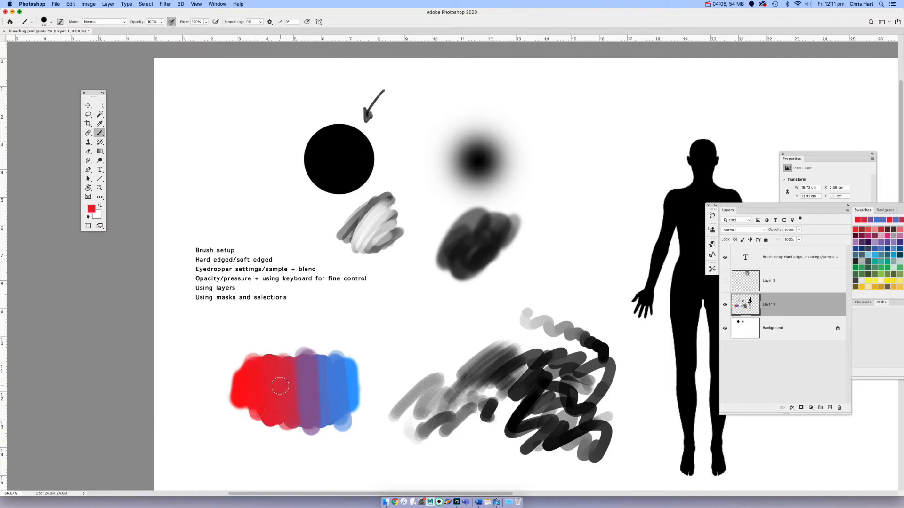
# - Keep sampling colours across the central red, purple and blue bands and paint over their seams to smooth the gradient
pyautogui.keyDown('alt'); pyautogui.click(285, 376); pyautogui.keyUp('alt')
pyautogui.moveTo(283, 371); pyautogui.dragTo(288, 416)
pyautogui.keyDown('alt'); pyautogui.click(297, 384); pyautogui.keyUp('alt')
pyautogui.keyDown('alt'); pyautogui.click(320, 383); pyautogui.keyUp('alt')
pyautogui.moveTo(319, 380)
pyautogui.mouseDown()
pyautogui.moveTo(322, 430)
pyautogui.moveTo(327, 371)
pyautogui.mouseUp()
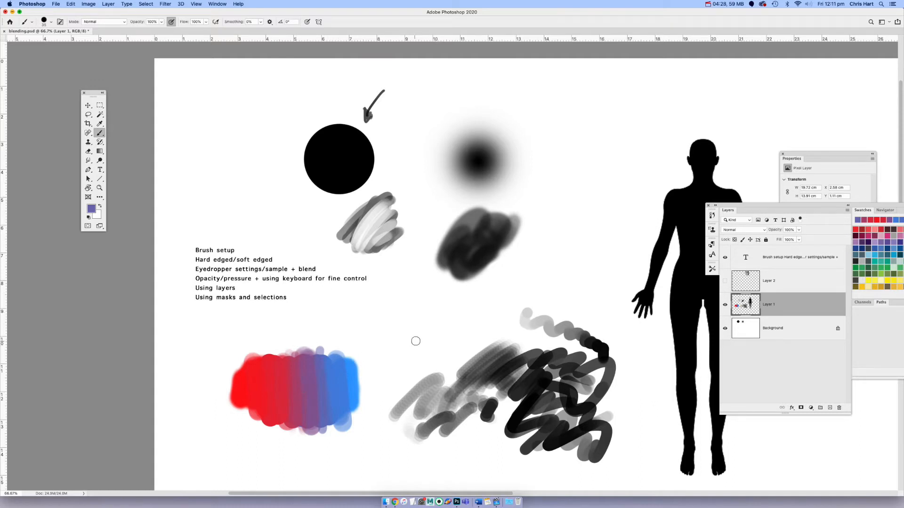
# - Paint a small purple swatch beside the gradient and overlap it with red sampled from the gradient's red end
pyautogui.moveTo(384, 350)
pyautogui.mouseDown()
pyautogui.moveTo(415, 320)
pyautogui.moveTo(390, 347)
pyautogui.moveTo(402, 344)
pyautogui.moveTo(395, 334)
pyautogui.moveTo(383, 342)
pyautogui.moveTo(395, 339)
pyautogui.moveTo(394, 349)
pyautogui.moveTo(411, 330)
pyautogui.moveTo(406, 343)
pyautogui.moveTo(419, 346)
pyautogui.moveTo(406, 378)
pyautogui.moveTo(406, 346)
pyautogui.moveTo(395, 358)
pyautogui.moveTo(411, 355)
pyautogui.moveTo(405, 329)
pyautogui.moveTo(420, 346)
pyautogui.moveTo(444, 333)
pyautogui.mouseUp()
pyautogui.keyDown('alt'); pyautogui.click(244, 385); pyautogui.keyUp('alt')
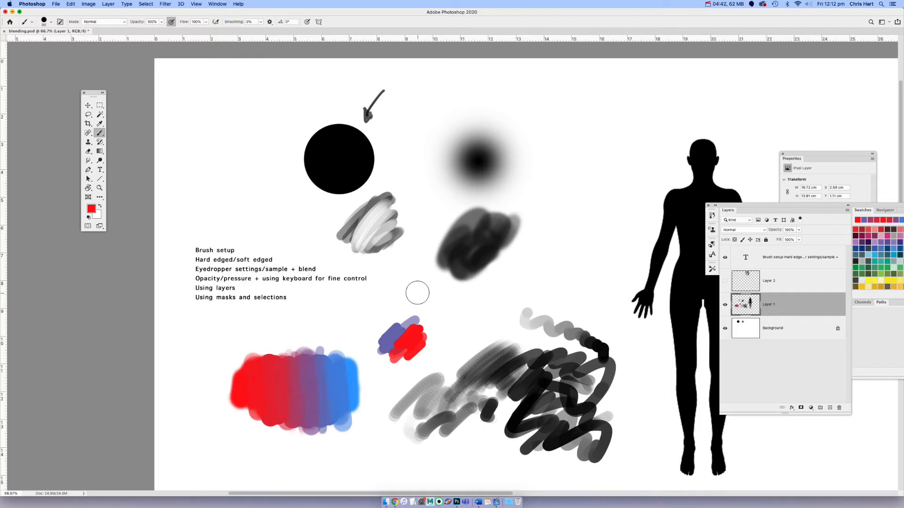
# - Set the brush opacity to 20% and blend sampled blues over the seams in the gradient's blue half
pyautogui.press('2')
pyautogui.keyDown('alt'); pyautogui.click(325, 380); pyautogui.keyUp('alt')
pyautogui.keyDown('alt'); pyautogui.click(328, 393); pyautogui.keyUp('alt')
pyautogui.moveTo(324, 360)
pyautogui.mouseDown()
pyautogui.moveTo(319, 424)
pyautogui.moveTo(320, 359)
pyautogui.mouseUp()
pyautogui.moveTo(320, 423)
pyautogui.mouseDown()
pyautogui.moveTo(317, 366)
pyautogui.moveTo(324, 401)
pyautogui.mouseUp()
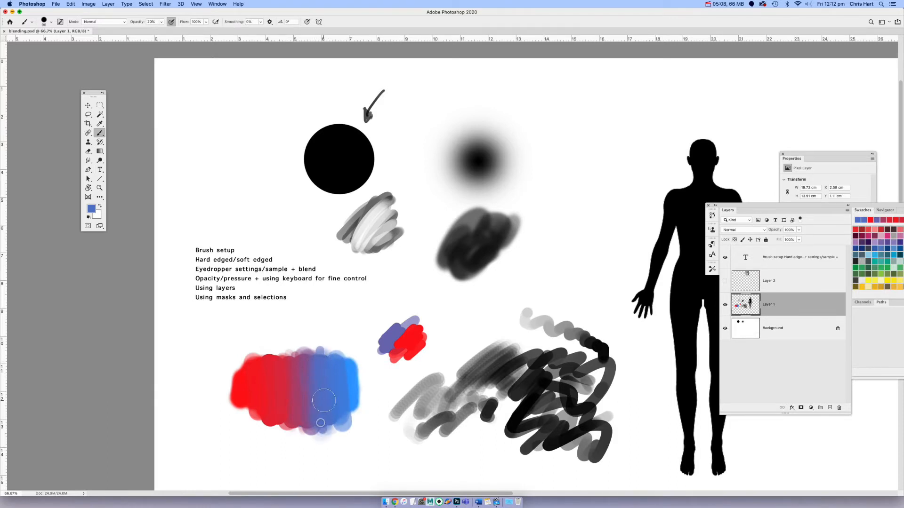
# - Paint a blue blob below the gradient at 100% opacity, then blend sampled purples over the gradient's central seams at 20% opacity
pyautogui.press('0')
pyautogui.moveTo(348, 452)
pyautogui.mouseDown()
pyautogui.moveTo(341, 470)
pyautogui.moveTo(370, 466)
pyautogui.moveTo(372, 454)
pyautogui.mouseUp()
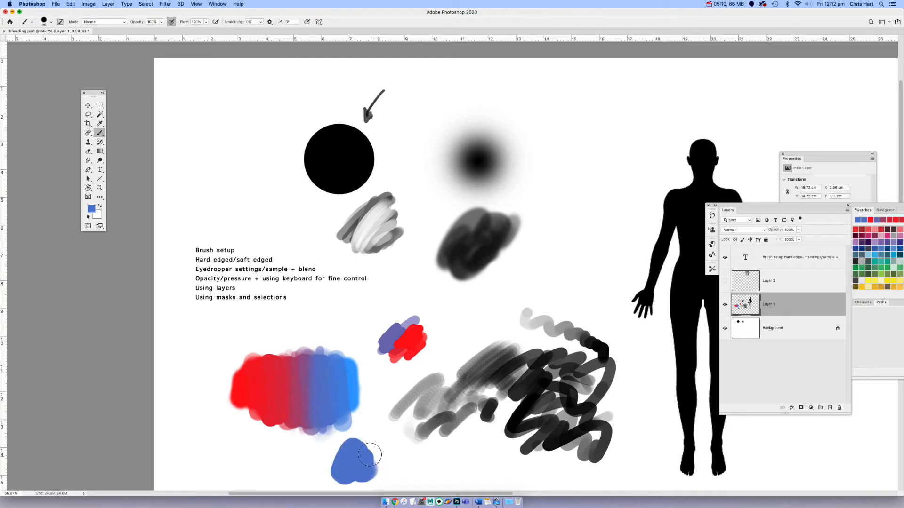
pyautogui.press('2')
pyautogui.keyDown('alt'); pyautogui.click(289, 391); pyautogui.keyUp('alt')
pyautogui.moveTo(289, 407)
pyautogui.mouseDown()
pyautogui.moveTo(287, 367)
pyautogui.moveTo(288, 422)
pyautogui.moveTo(296, 365)
pyautogui.moveTo(307, 385)
pyautogui.moveTo(303, 417)
pyautogui.moveTo(314, 418)
pyautogui.mouseUp()
pyautogui.keyDown('alt'); pyautogui.click(305, 382); pyautogui.keyUp('alt')
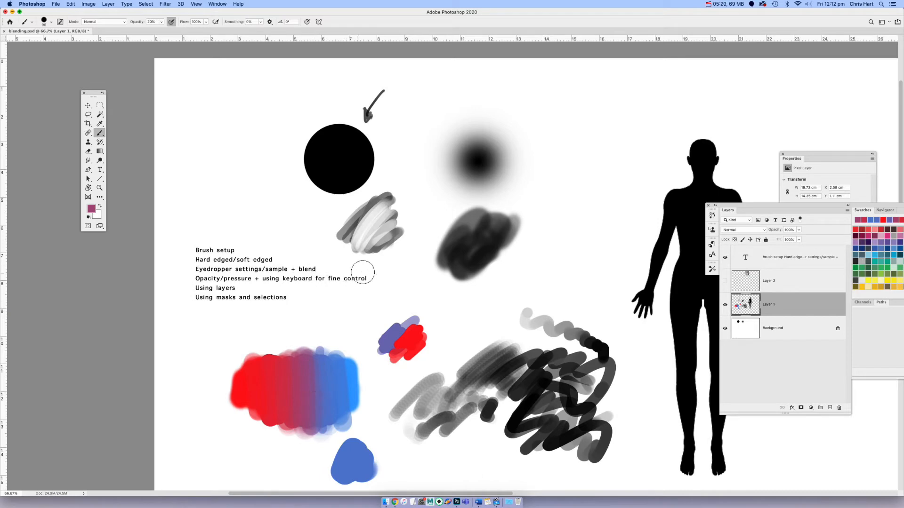
# - Sample purple from the small red-and-purple swatch and paint around it at 100% opacity, varying the pressure
pyautogui.moveTo(414, 287)
pyautogui.mouseDown()
pyautogui.moveTo(429, 305)
pyautogui.moveTo(403, 296)
pyautogui.moveTo(409, 302)
pyautogui.moveTo(381, 314)
pyautogui.moveTo(418, 291)
pyautogui.moveTo(392, 303)
pyautogui.moveTo(418, 292)
pyautogui.moveTo(425, 307)
pyautogui.moveTo(415, 295)
pyautogui.moveTo(440, 307)
pyautogui.moveTo(426, 285)
pyautogui.mouseUp()
pyautogui.keyDown('alt'); pyautogui.click(401, 326); pyautogui.keyUp('alt')
pyautogui.press('0')
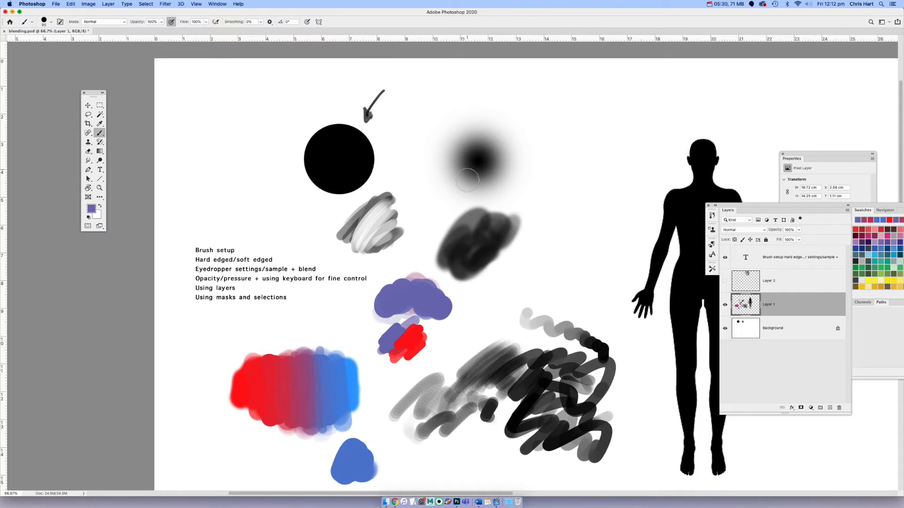
pyautogui.moveTo(455, 327)
pyautogui.mouseDown()
pyautogui.moveTo(447, 324)
pyautogui.moveTo(438, 358)
pyautogui.moveTo(424, 357)
pyautogui.moveTo(390, 388)
pyautogui.moveTo(350, 335)
pyautogui.mouseUp()
# - With a smaller soft brush, paint a sampled magenta swatch beside the gradient's red end and overlap it with sampled red
pyautogui.press('[')
pyautogui.press('[')
pyautogui.press('[')
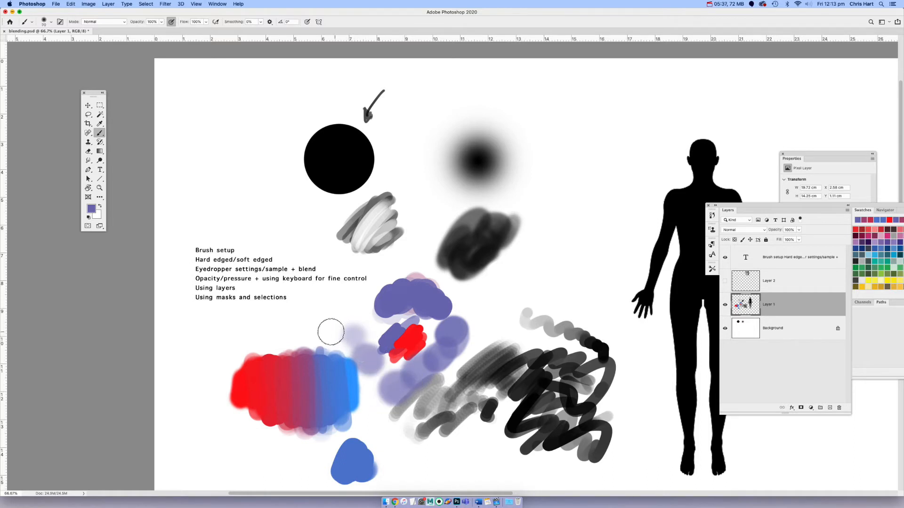
pyautogui.keyDown('alt'); pyautogui.click(301, 361); pyautogui.keyUp('alt')
pyautogui.moveTo(193, 340)
pyautogui.mouseDown()
pyautogui.moveTo(187, 393)
pyautogui.moveTo(202, 413)
pyautogui.mouseUp()
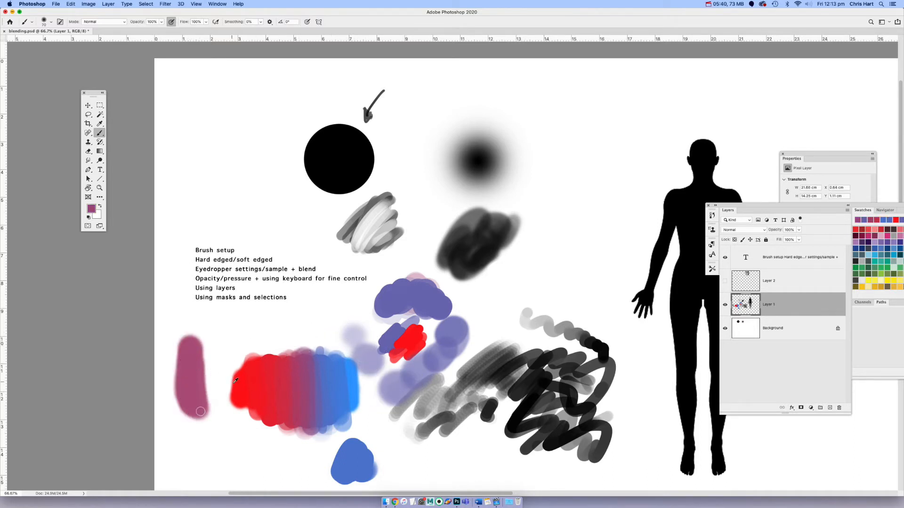
pyautogui.keyDown('alt'); pyautogui.click(234, 385); pyautogui.keyUp('alt')
pyautogui.moveTo(214, 348)
pyautogui.mouseDown()
pyautogui.moveTo(217, 410)
pyautogui.moveTo(209, 372)
pyautogui.moveTo(208, 411)
pyautogui.mouseUp()
# - Reduce the brush size and blend the seam between the new swatch's magenta and red with sampled in-between colours
pyautogui.keyDown('alt'); pyautogui.click(201, 374); pyautogui.keyUp('alt')
pyautogui.press('[')
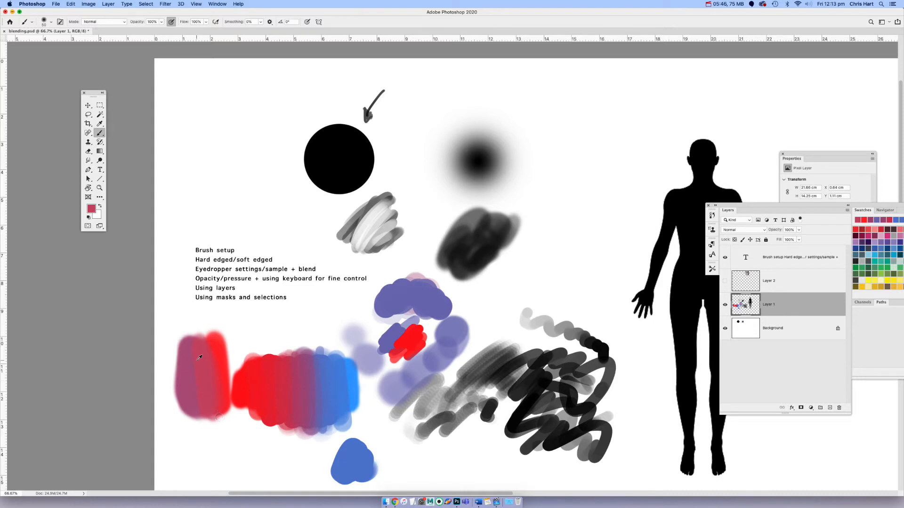
pyautogui.keyDown('alt'); pyautogui.click(213, 355); pyautogui.keyUp('alt')
pyautogui.keyDown('alt'); pyautogui.click(210, 379); pyautogui.keyUp('alt')
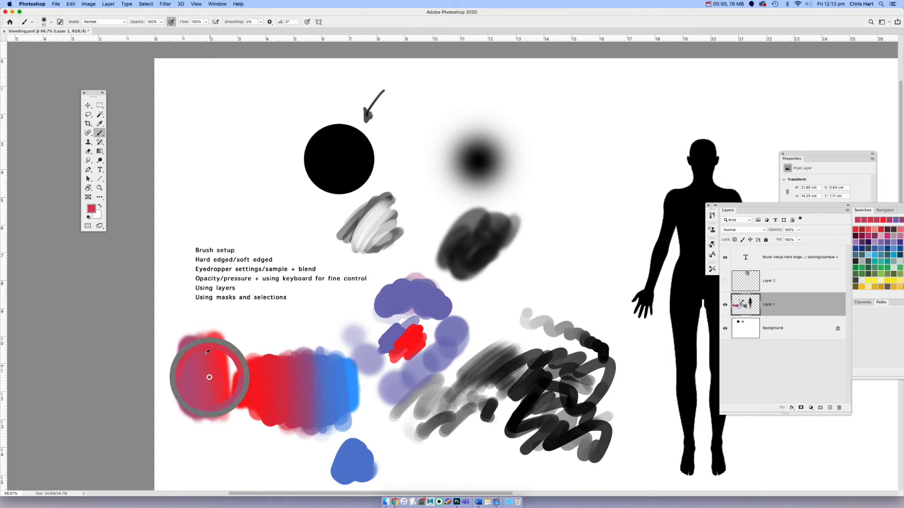
pyautogui.keyDown('alt'); pyautogui.click(217, 363); pyautogui.keyUp('alt')
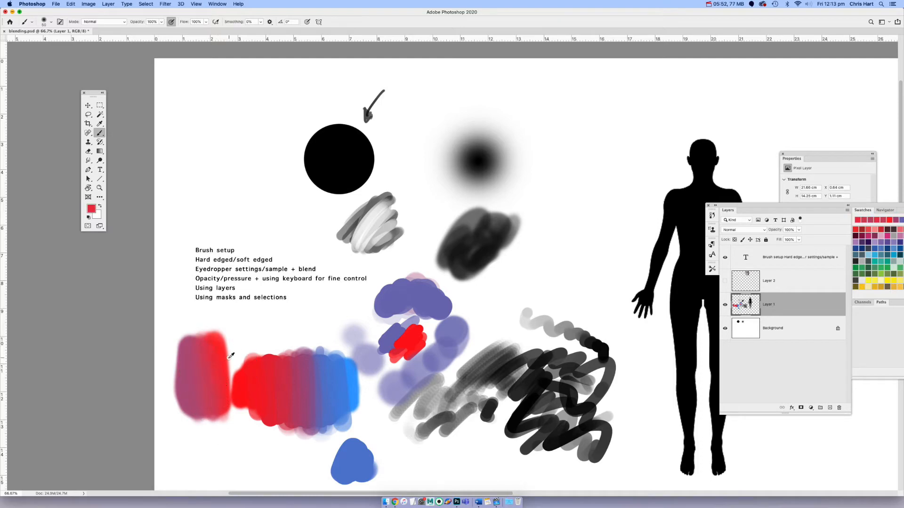
# - Sample the soft red edge of the new swatch and paint progressively stronger pinks between it and the gradient
pyautogui.keyDown('alt'); pyautogui.click(229, 358); pyautogui.keyUp('alt')
pyautogui.moveTo(227, 335)
pyautogui.mouseDown()
pyautogui.moveTo(237, 415)
pyautogui.moveTo(235, 365)
pyautogui.mouseUp()
pyautogui.keyDown('alt'); pyautogui.click(236, 356); pyautogui.keyUp('alt')
pyautogui.moveTo(232, 329); pyautogui.dragTo(244, 399)
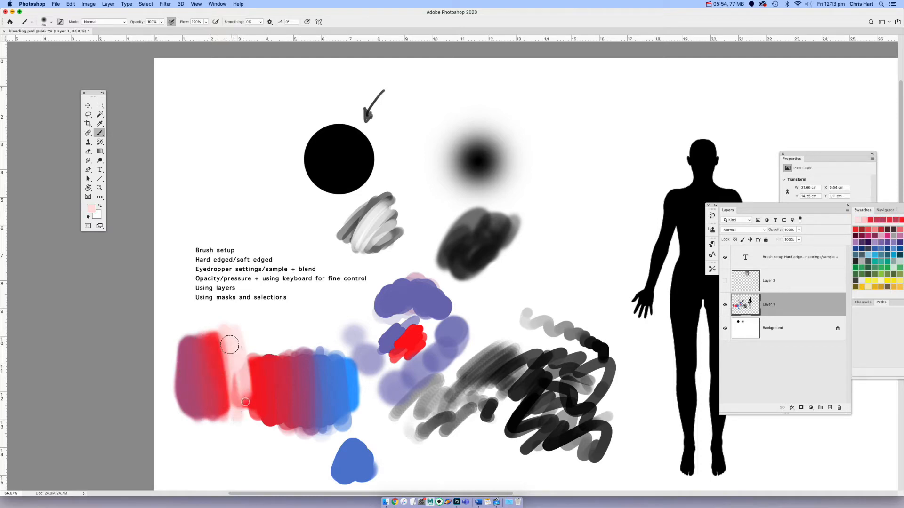
pyautogui.keyDown('alt'); pyautogui.click(227, 356); pyautogui.keyUp('alt')
pyautogui.moveTo(228, 338); pyautogui.dragTo(227, 407)
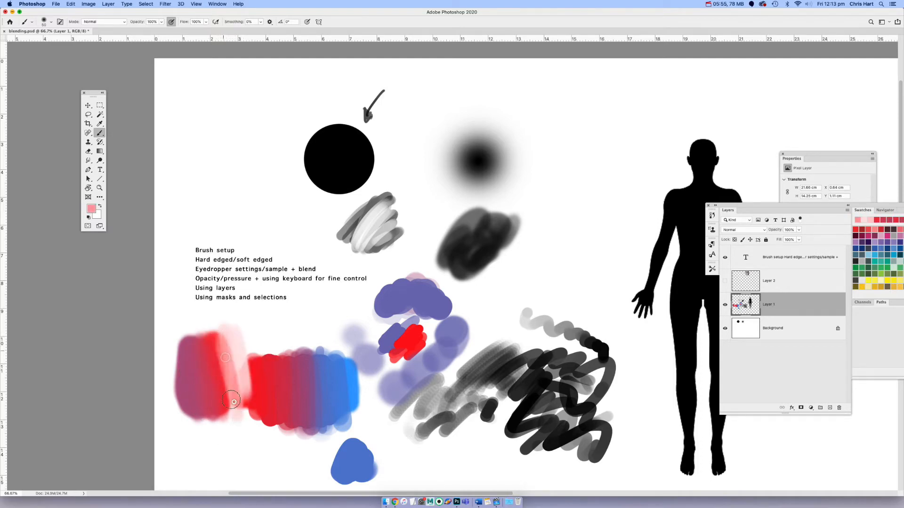
pyautogui.keyDown('alt'); pyautogui.click(222, 366); pyautogui.keyUp('alt')
pyautogui.moveTo(216, 347); pyautogui.dragTo(224, 408)
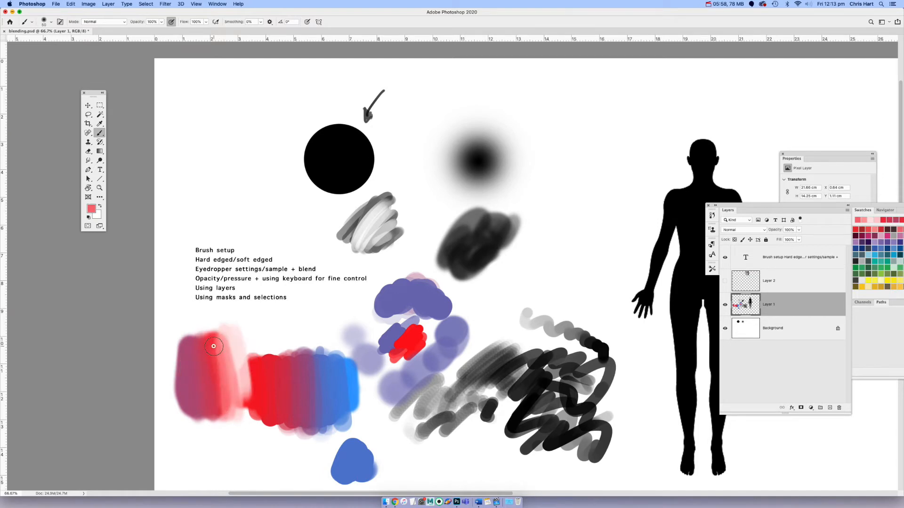
# - Paint more sampled pale and mid pinks over the swatch's fading edge, then undo the last stroke
pyautogui.keyDown('alt'); pyautogui.click(237, 359); pyautogui.keyUp('alt')
pyautogui.moveTo(226, 335); pyautogui.dragTo(234, 375)
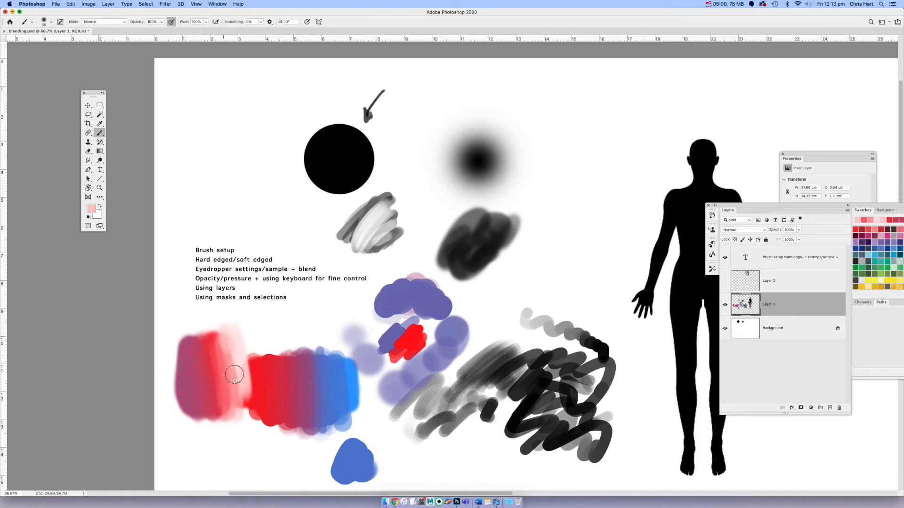
pyautogui.keyDown('alt'); pyautogui.click(225, 367); pyautogui.keyUp('alt')
pyautogui.moveTo(224, 335); pyautogui.dragTo(231, 403)
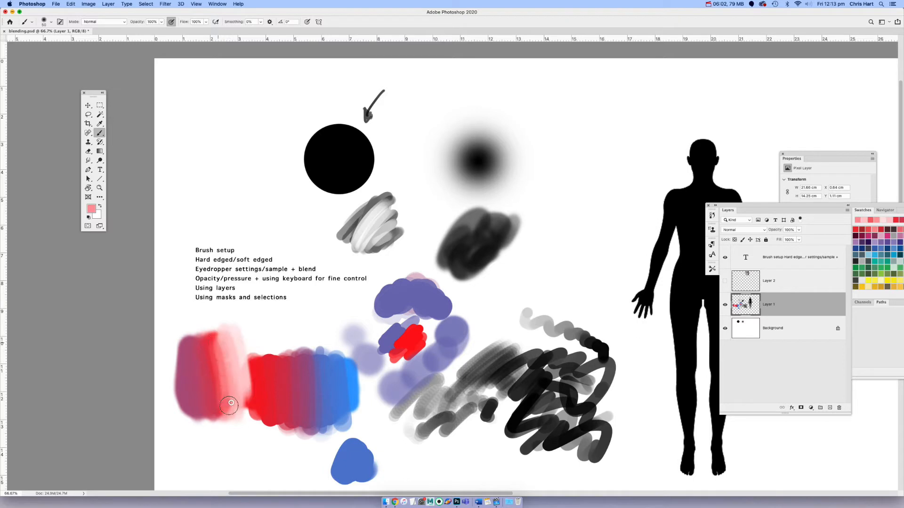
pyautogui.press('super+z')
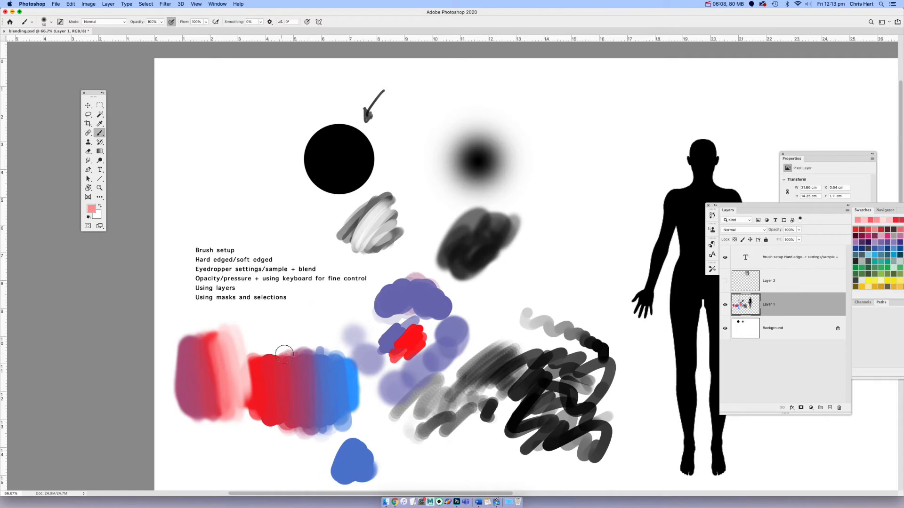
# - Sample magenta and reds along the gradient's upper edge and paint over its seams there
pyautogui.keyDown('alt'); pyautogui.click(301, 355); pyautogui.keyUp('alt')
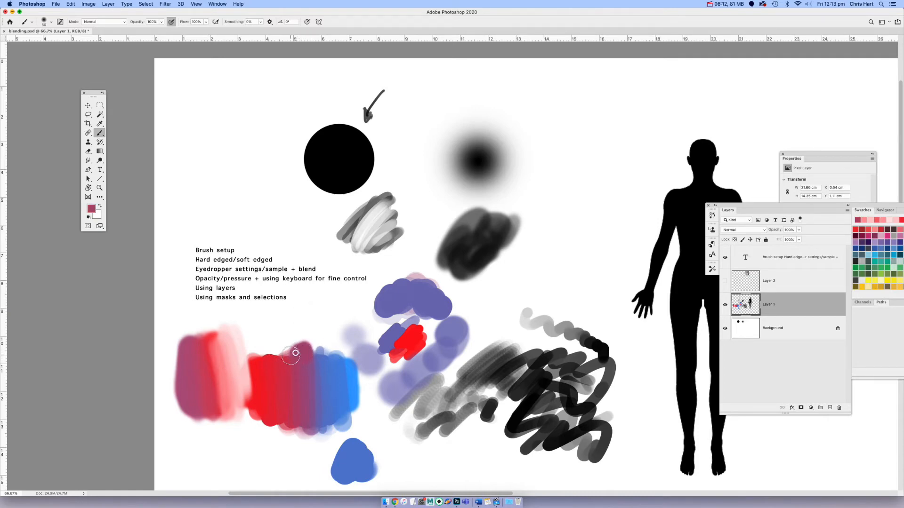
pyautogui.keyDown('alt'); pyautogui.click(290, 356); pyautogui.keyUp('alt')
pyautogui.keyDown('alt'); pyautogui.click(286, 356); pyautogui.keyUp('alt')
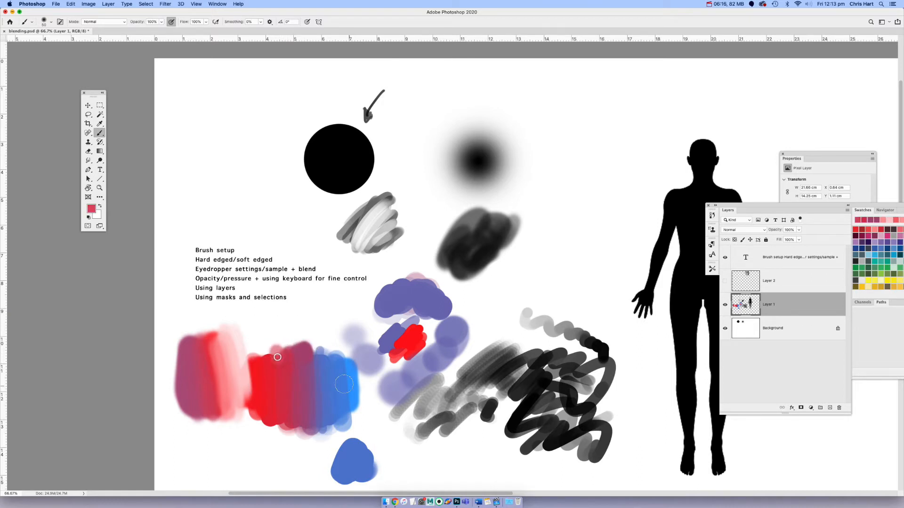
# - Bring the body silhouette into view and show Layer 2 with the reference shapes
pyautogui.moveTo(563, 224); pyautogui.dragTo(334, 217)
pyautogui.scroll(-3, 466, 222)
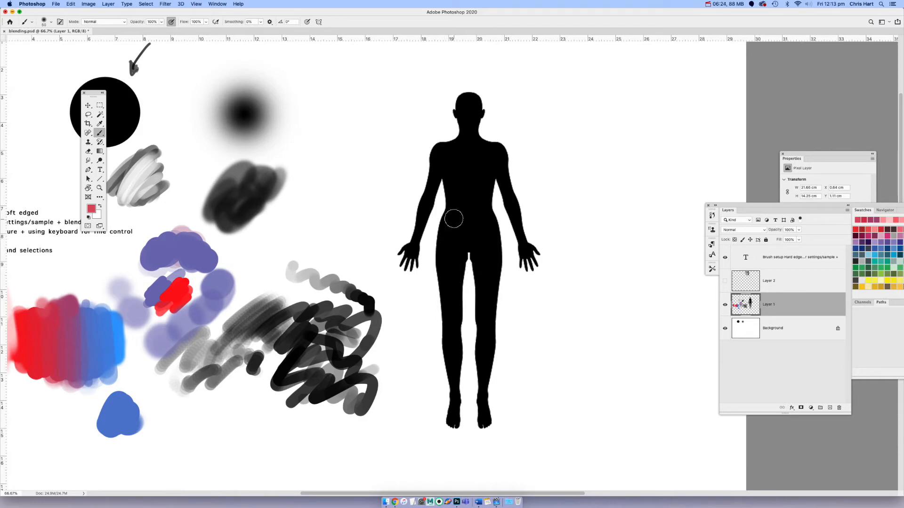
pyautogui.click(725, 281)
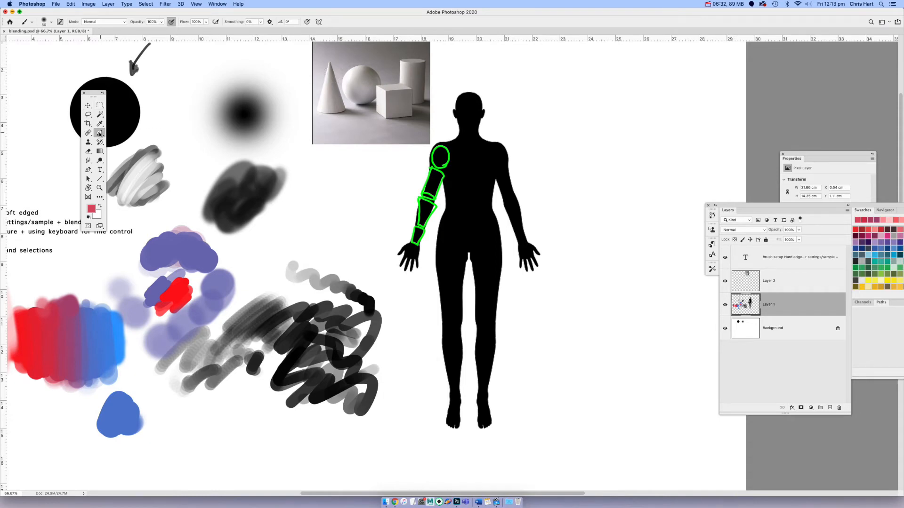
# - With a small brush, draw thin red lines linking the sphere, cylinder and cone to the arm's green outlines, then hide Layer 2
pyautogui.press('[')
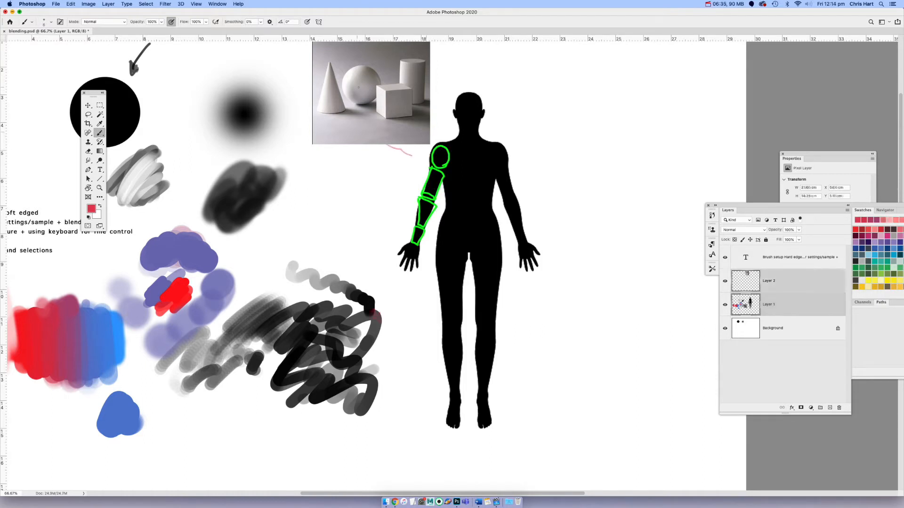
pyautogui.moveTo(362, 87); pyautogui.dragTo(385, 152)
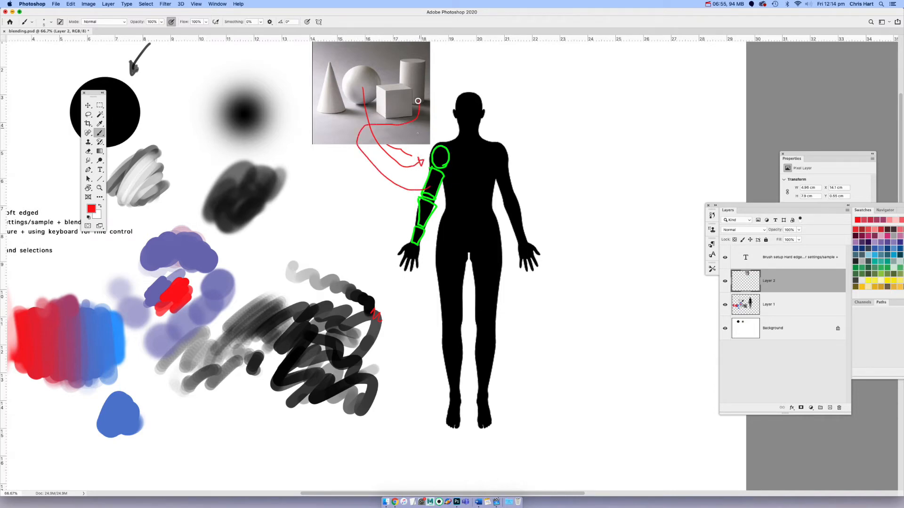
pyautogui.moveTo(406, 209)
pyautogui.mouseDown()
pyautogui.moveTo(355, 172)
pyautogui.moveTo(345, 146)
pyautogui.mouseUp()
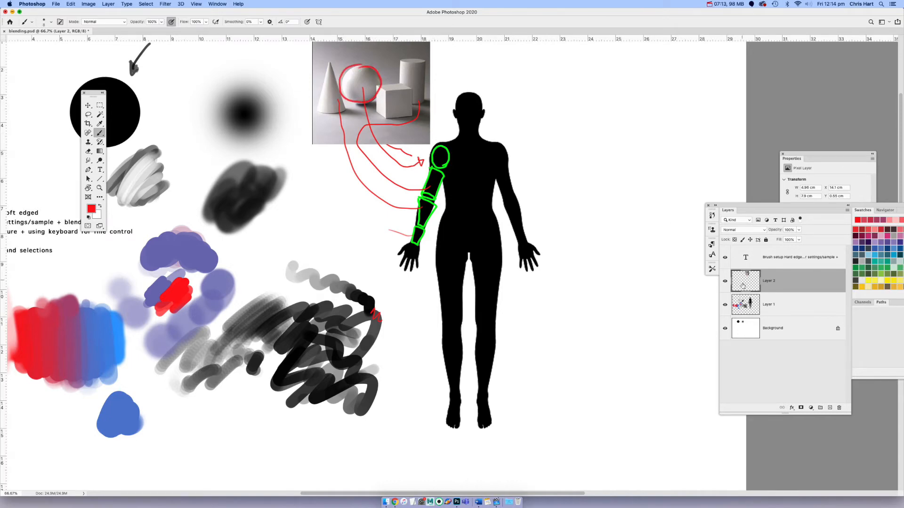
pyautogui.click(724, 282)
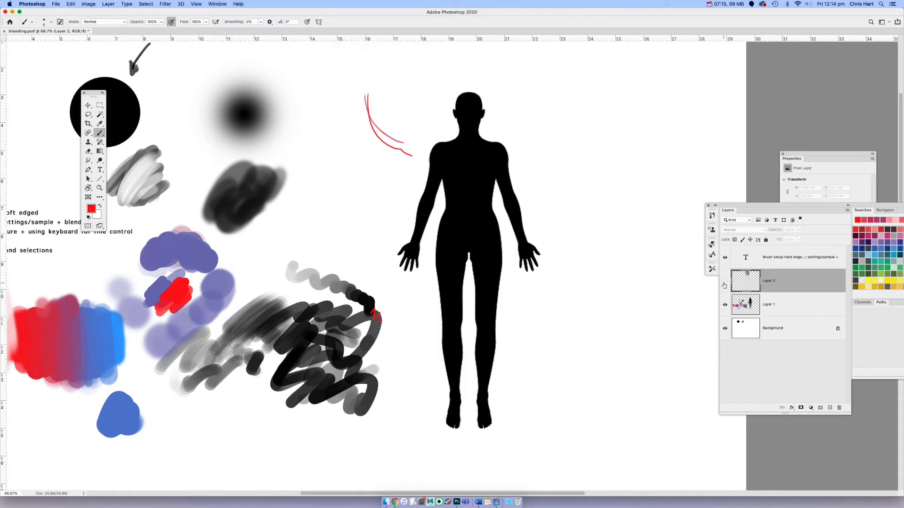
# - Lock Layer 1's transparent pixels and paint the silhouette's left-hand arm and shoulder red with a soft brush
pyautogui.click(741, 307)
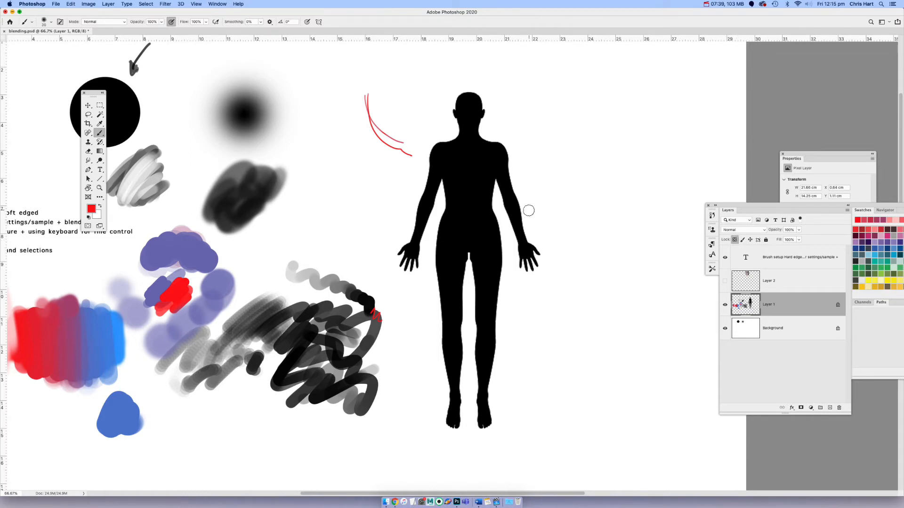
pyautogui.moveTo(436, 165)
pyautogui.mouseDown()
pyautogui.moveTo(443, 138)
pyautogui.moveTo(429, 178)
pyautogui.moveTo(446, 155)
pyautogui.moveTo(393, 243)
pyautogui.moveTo(398, 253)
pyautogui.moveTo(400, 229)
pyautogui.moveTo(396, 256)
pyautogui.moveTo(405, 223)
pyautogui.moveTo(398, 270)
pyautogui.moveTo(407, 225)
pyautogui.moveTo(393, 262)
pyautogui.moveTo(423, 266)
pyautogui.moveTo(434, 216)
pyautogui.moveTo(422, 228)
pyautogui.moveTo(432, 199)
pyautogui.mouseUp()
# - Blend blue and red sampled from the gradient over the silhouette's arm, shoulder and neck at 10% brush opacity
pyautogui.keyDown('alt'); pyautogui.click(124, 324); pyautogui.keyUp('alt')
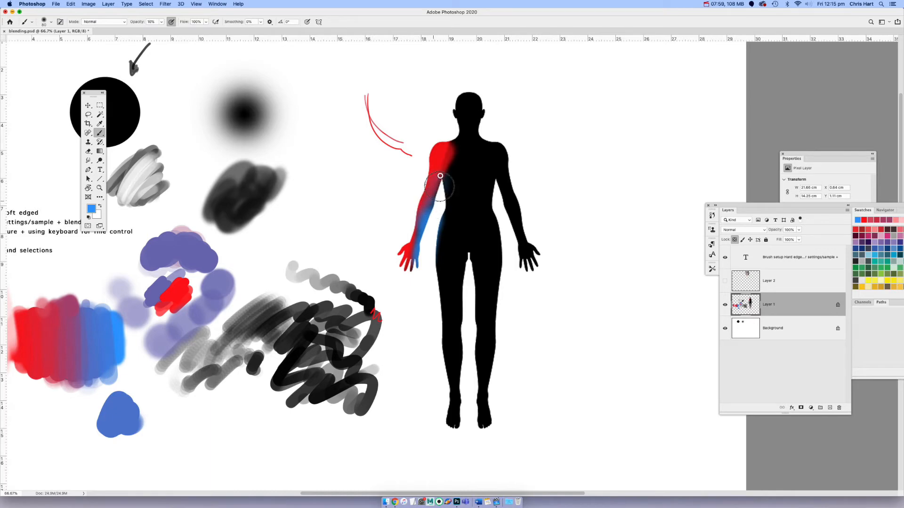
pyautogui.moveTo(446, 169)
pyautogui.mouseDown()
pyautogui.moveTo(435, 205)
pyautogui.moveTo(435, 191)
pyautogui.moveTo(445, 189)
pyautogui.mouseUp()
pyautogui.moveTo(457, 155)
pyautogui.mouseDown()
pyautogui.moveTo(447, 185)
pyautogui.moveTo(444, 178)
pyautogui.mouseUp()
pyautogui.moveTo(453, 138); pyautogui.dragTo(438, 177)
pyautogui.moveTo(451, 138)
pyautogui.mouseDown()
pyautogui.moveTo(443, 166)
pyautogui.moveTo(453, 148)
pyautogui.moveTo(419, 158)
pyautogui.moveTo(431, 150)
pyautogui.moveTo(424, 158)
pyautogui.moveTo(431, 153)
pyautogui.moveTo(434, 174)
pyautogui.moveTo(438, 146)
pyautogui.moveTo(462, 132)
pyautogui.mouseUp()
pyautogui.keyDown('alt'); pyautogui.click(25, 319); pyautogui.keyUp('alt')
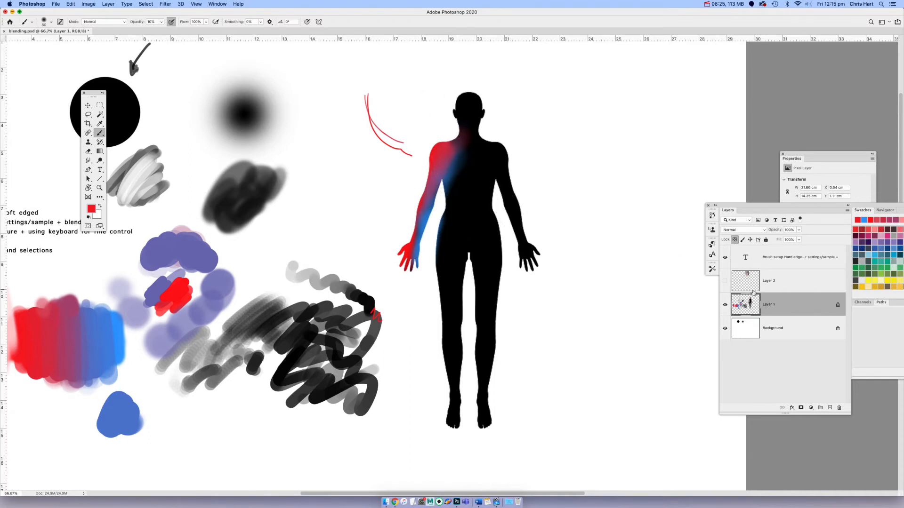
# - Unlock Layer 1's transparent pixels and select the whole silhouette with the Magic Wand, adding the coloured arm to the selection
pyautogui.click(734, 240)
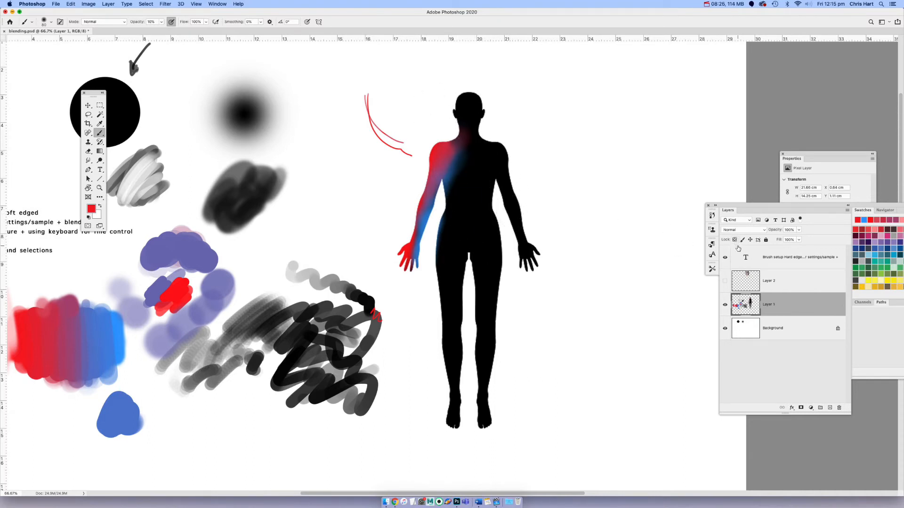
pyautogui.click(100, 115)
pyautogui.click(475, 108)
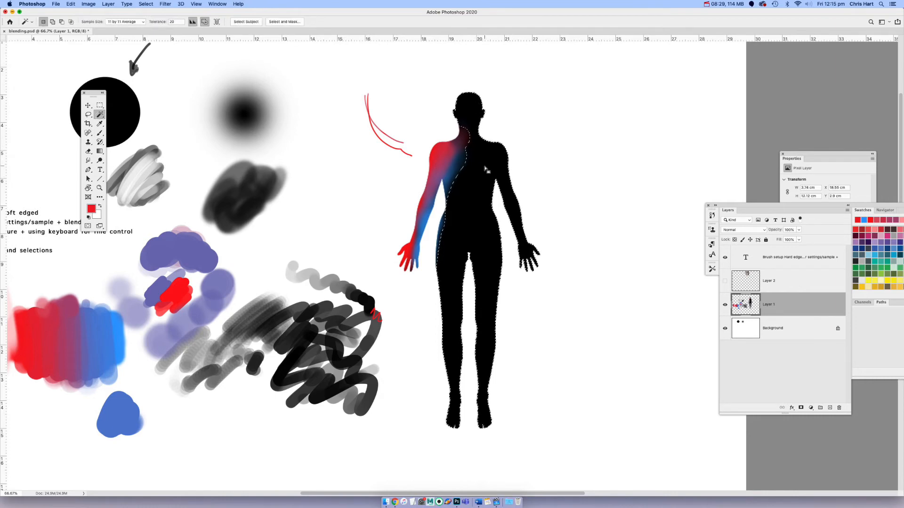
pyautogui.press('shift')
pyautogui.keyDown('shift'); pyautogui.click(443, 166); pyautogui.keyUp('shift')
pyautogui.keyDown('shift'); pyautogui.click(439, 157); pyautogui.keyUp('shift')
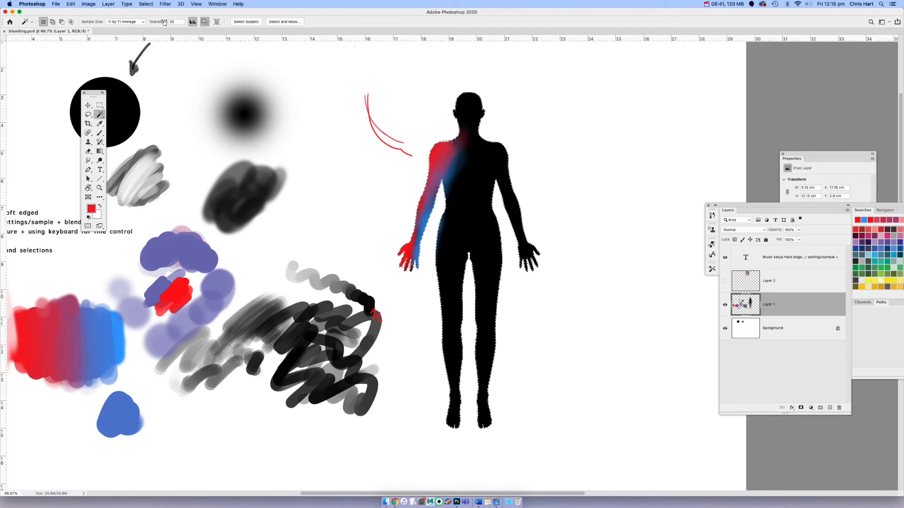
# - Save the silhouette selection as a new channel named "body"
pyautogui.click(149, 5)
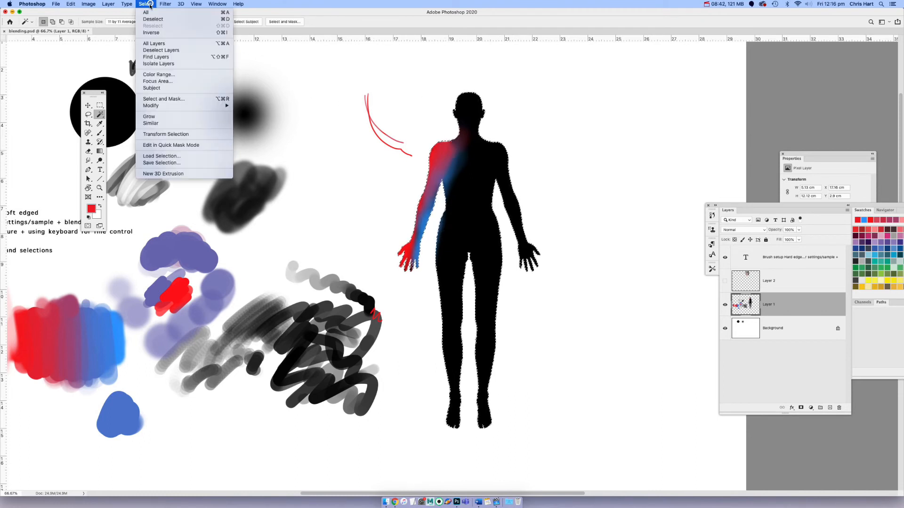
pyautogui.click(165, 163)
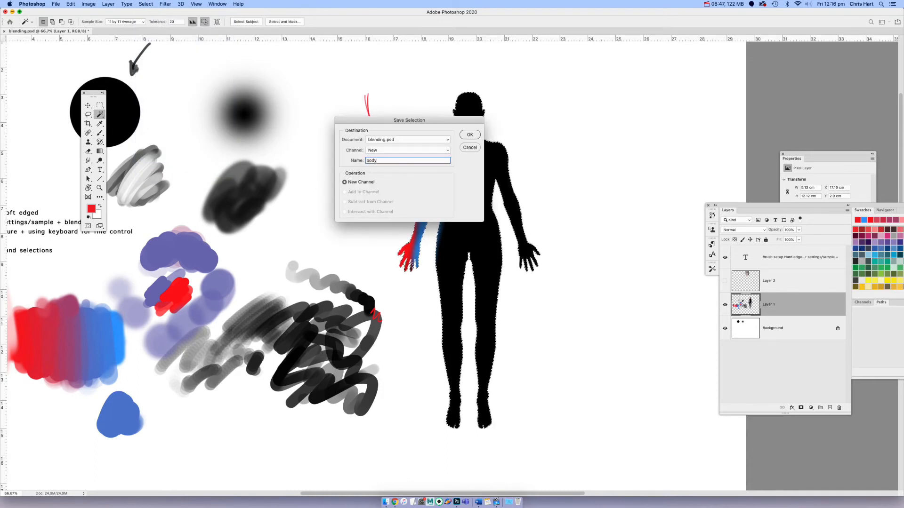
pyautogui.write('body')
pyautogui.press('Return')
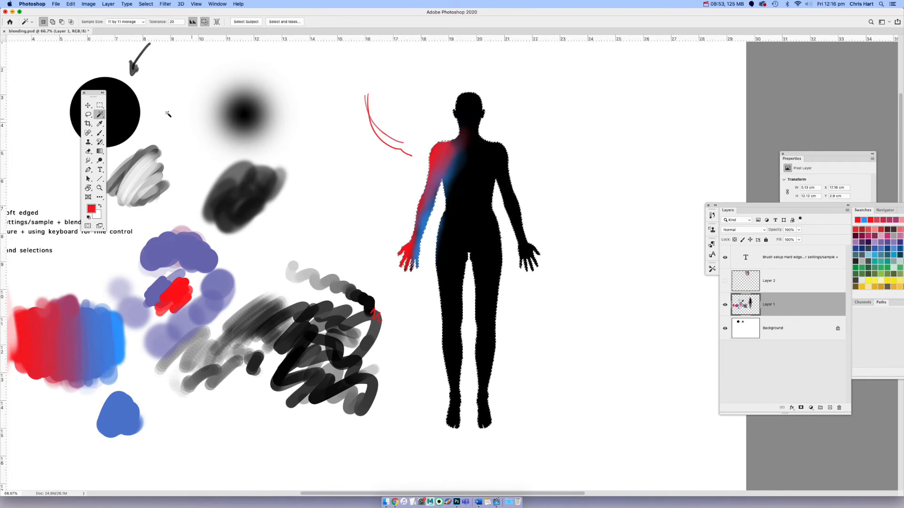
# - Add a layer mask to Layer 1 from the silhouette selection and target the layer's image for painting with the Brush
pyautogui.click(102, 132)
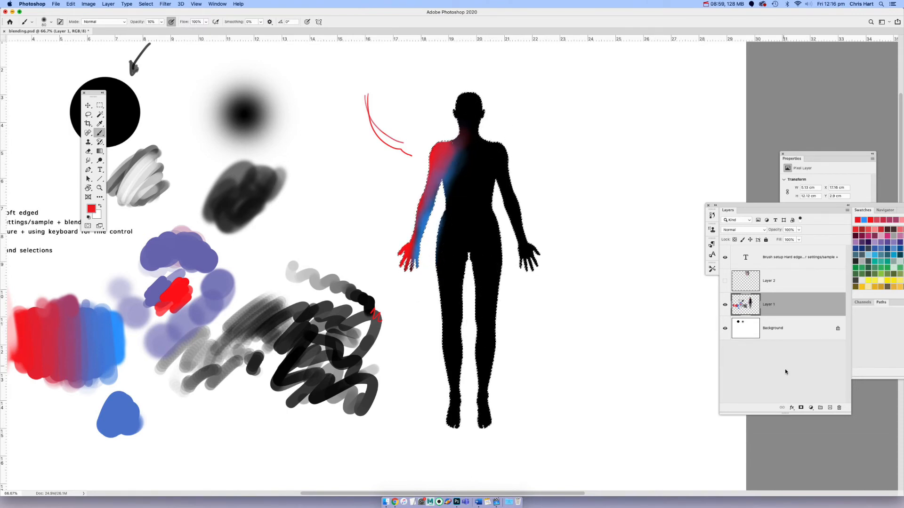
pyautogui.click(800, 407)
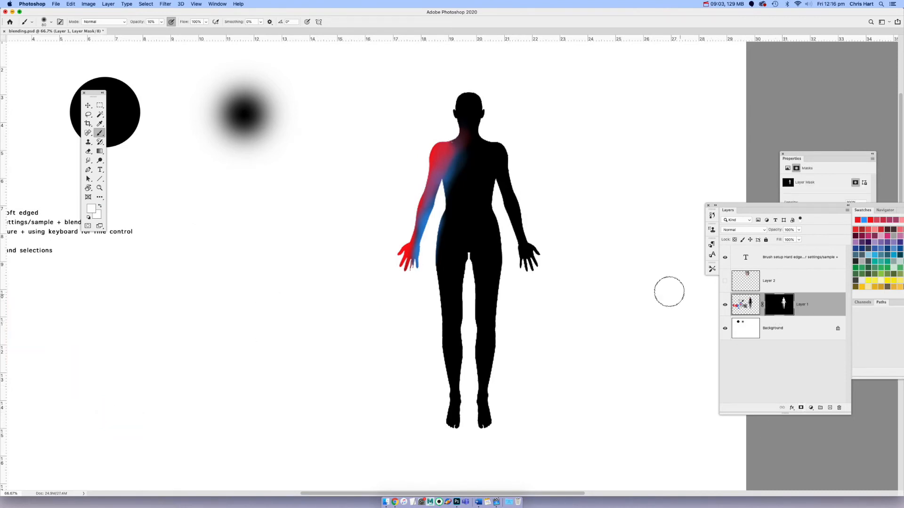
pyautogui.click(740, 306)
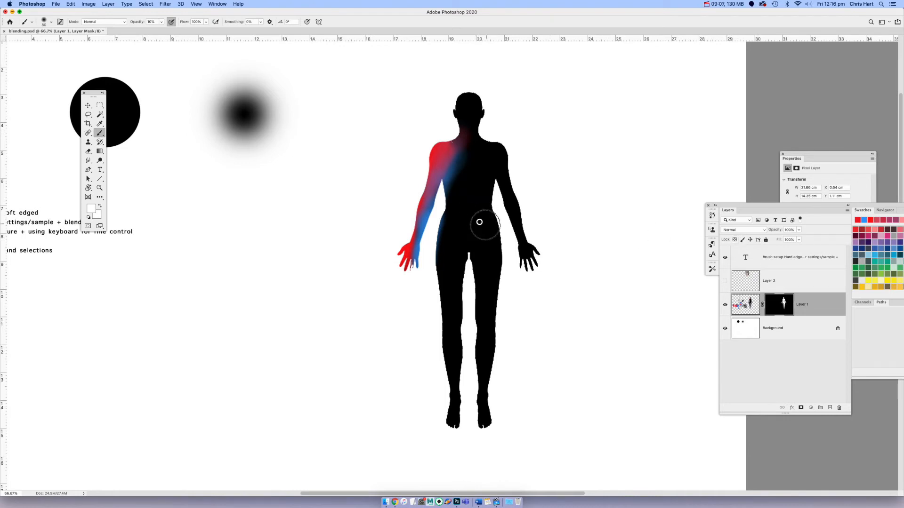
pyautogui.click(746, 308)
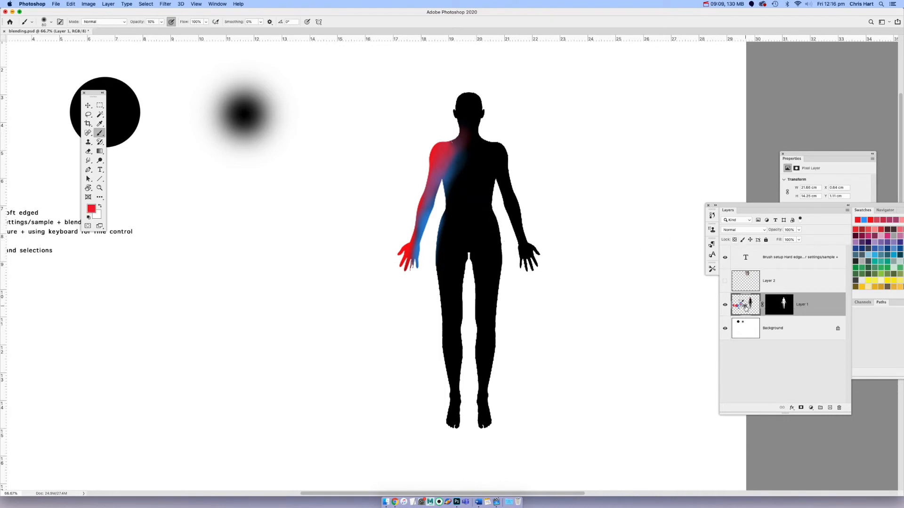
# - Paint red across the silhouette's chest, right arm and thighs, raising the brush opacity to 100%
pyautogui.moveTo(478, 147)
pyautogui.mouseDown()
pyautogui.moveTo(508, 150)
pyautogui.moveTo(459, 190)
pyautogui.moveTo(489, 160)
pyautogui.moveTo(475, 174)
pyautogui.moveTo(518, 175)
pyautogui.moveTo(503, 234)
pyautogui.moveTo(507, 295)
pyautogui.moveTo(487, 258)
pyautogui.moveTo(457, 268)
pyautogui.moveTo(484, 343)
pyautogui.mouseUp()
pyautogui.press('0')
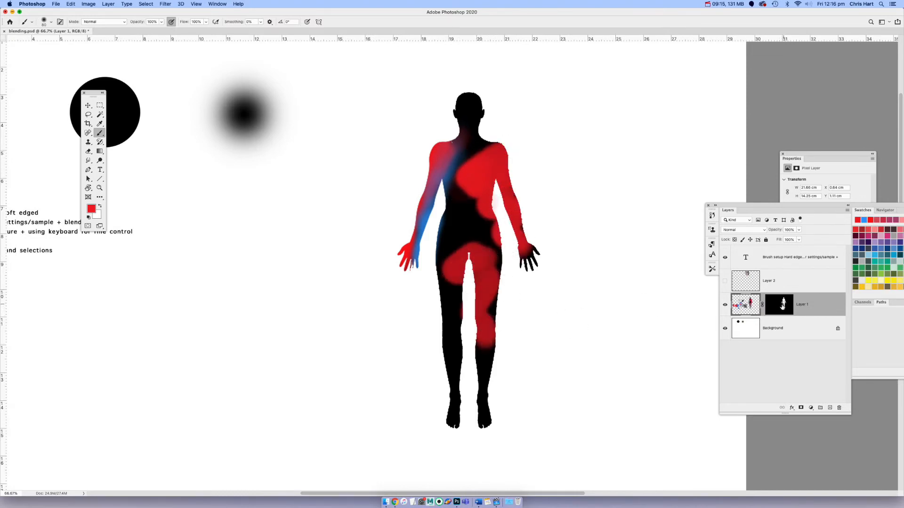
# - Display Layer 1's mask on its own, return to the normal view and retarget the layer's image
pyautogui.keyDown('alt'); pyautogui.click(782, 305); pyautogui.keyUp('alt')
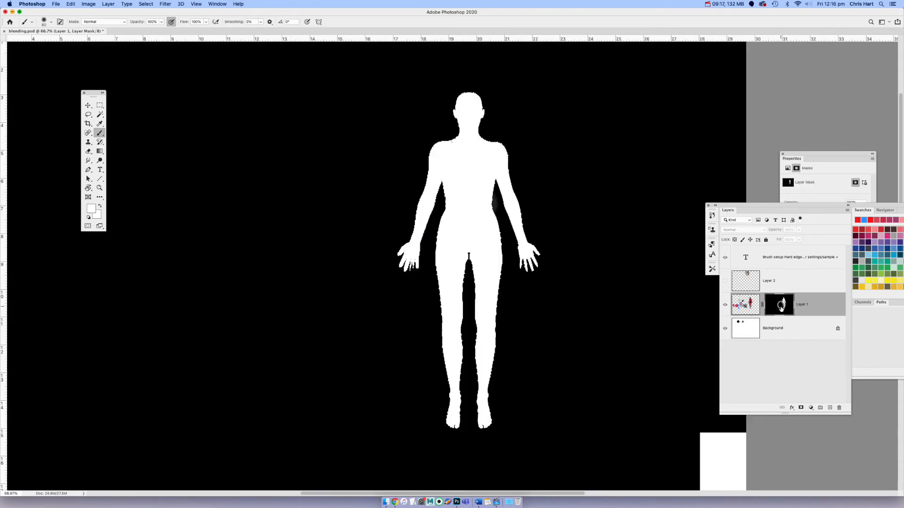
pyautogui.keyDown('alt'); pyautogui.click(779, 309); pyautogui.keyUp('alt')
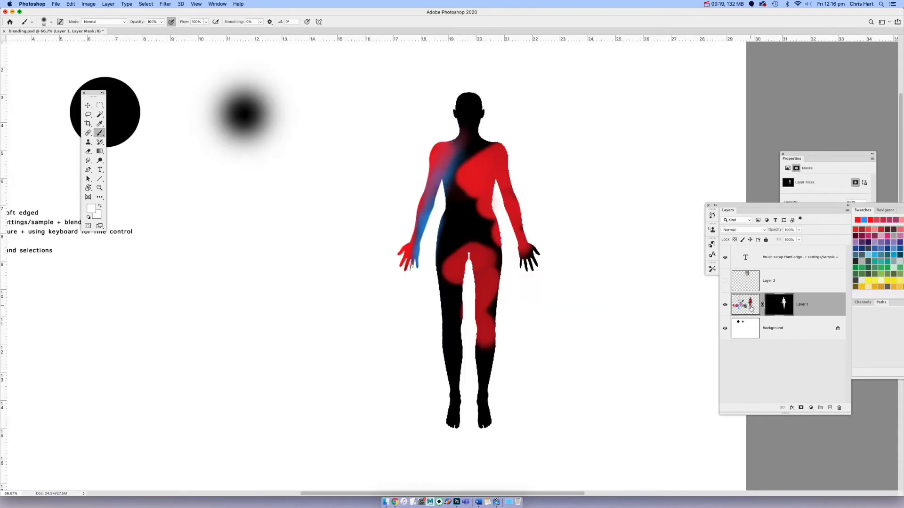
pyautogui.click(751, 308)
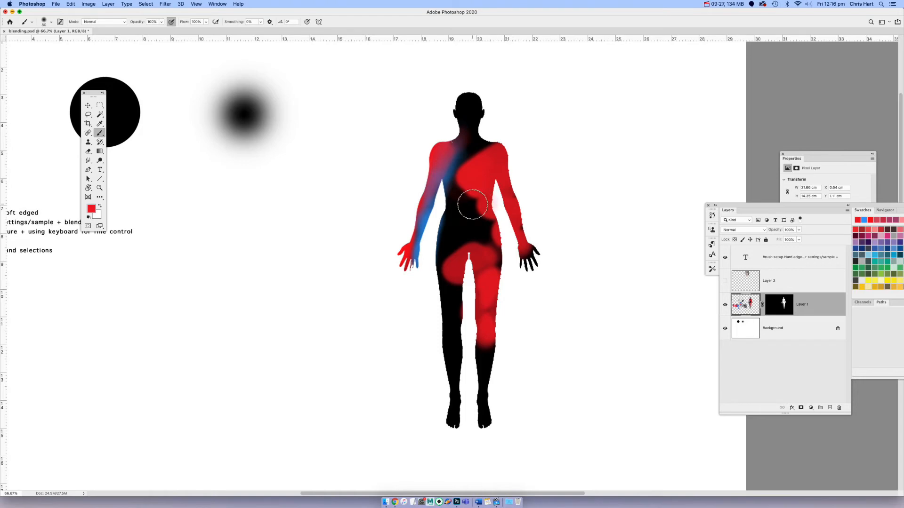
# - Cover the remaining black and blue areas of the silhouette with red, finishing with a much larger soft brush
pyautogui.moveTo(464, 201); pyautogui.dragTo(494, 223)
pyautogui.moveTo(458, 250); pyautogui.dragTo(537, 258)
pyautogui.moveTo(475, 318)
pyautogui.mouseDown()
pyautogui.moveTo(456, 408)
pyautogui.moveTo(459, 381)
pyautogui.mouseUp()
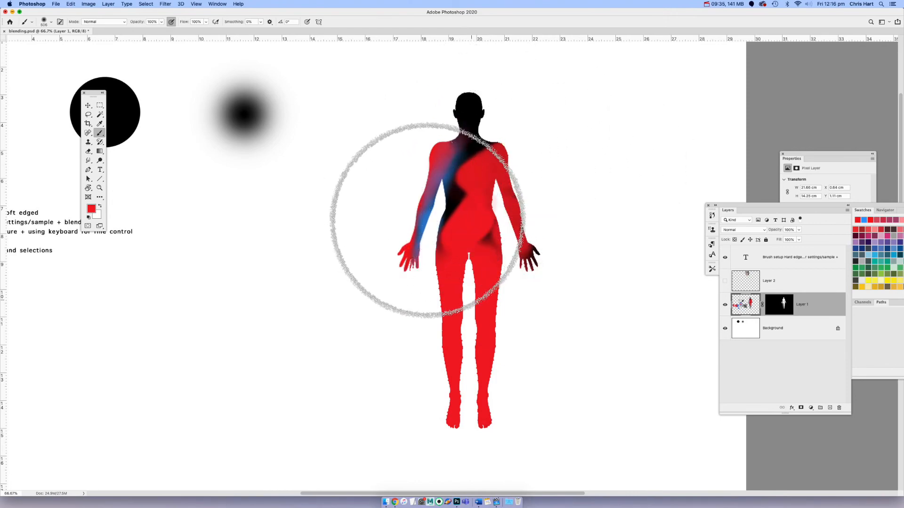
pyautogui.moveTo(425, 219)
pyautogui.mouseDown()
pyautogui.moveTo(424, 201)
pyautogui.moveTo(303, 149)
pyautogui.mouseUp()
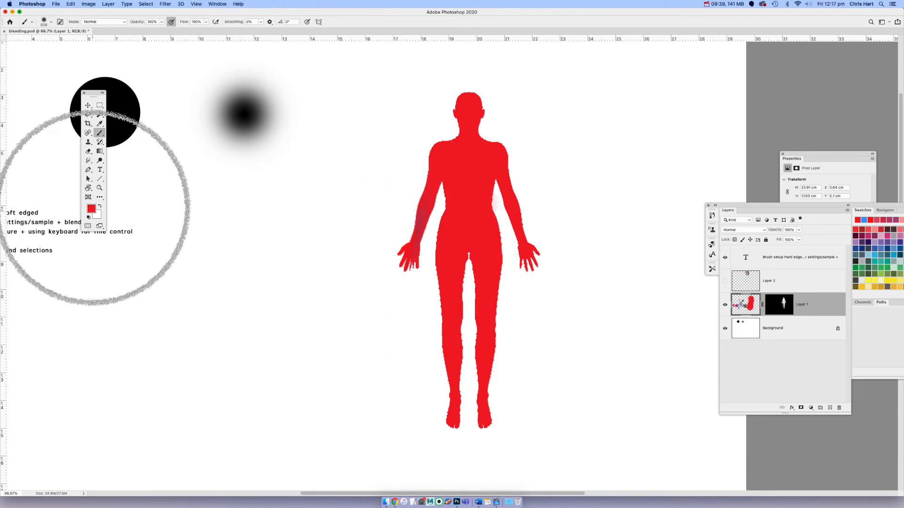
# - Set the foreground to pale yellow (RGB 242, 243, 113) and paint it over the silhouette's left arm, torso side and upper thigh
pyautogui.click(92, 209)
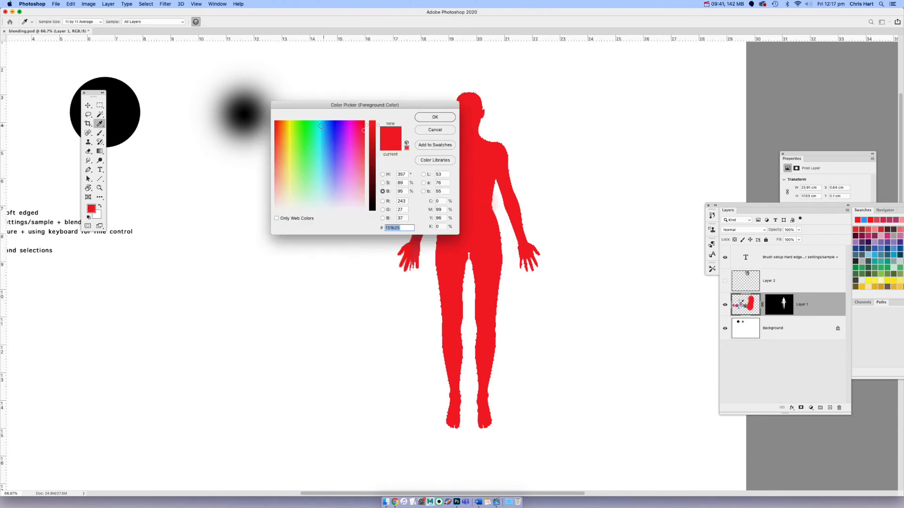
pyautogui.click(306, 120)
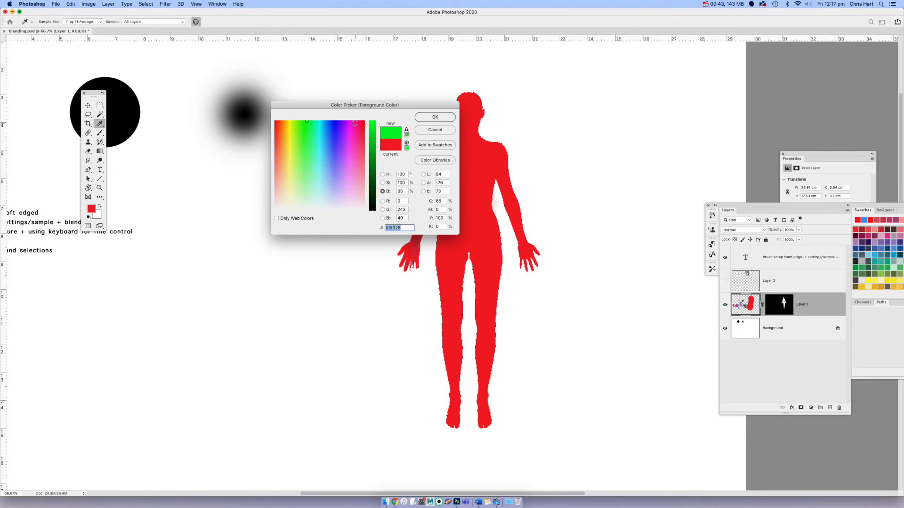
pyautogui.click(290, 162)
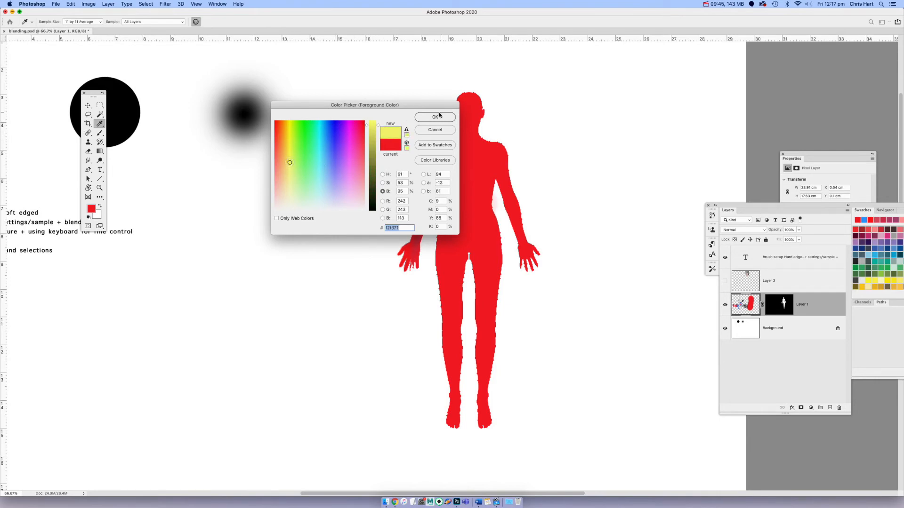
pyautogui.click(435, 117)
pyautogui.click(391, 231)
pyautogui.moveTo(391, 231); pyautogui.dragTo(403, 227)
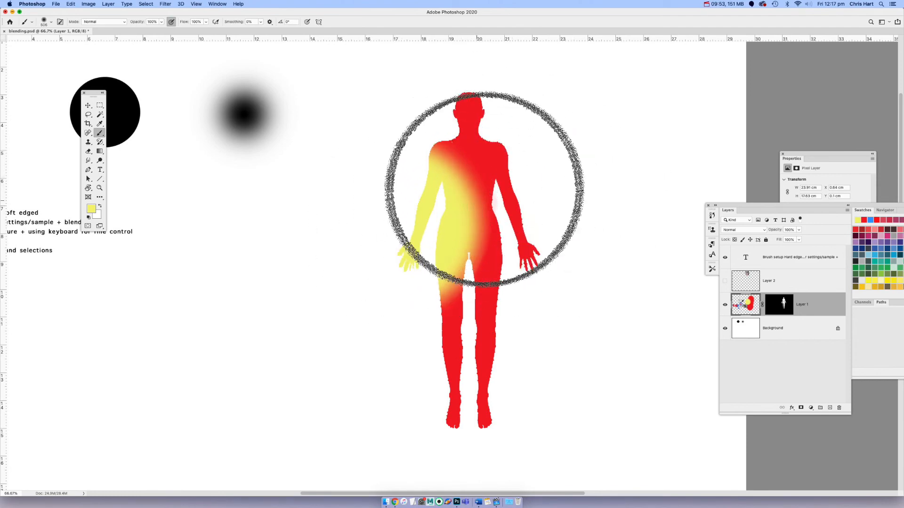
pyautogui.moveTo(561, 192); pyautogui.dragTo(504, 190)
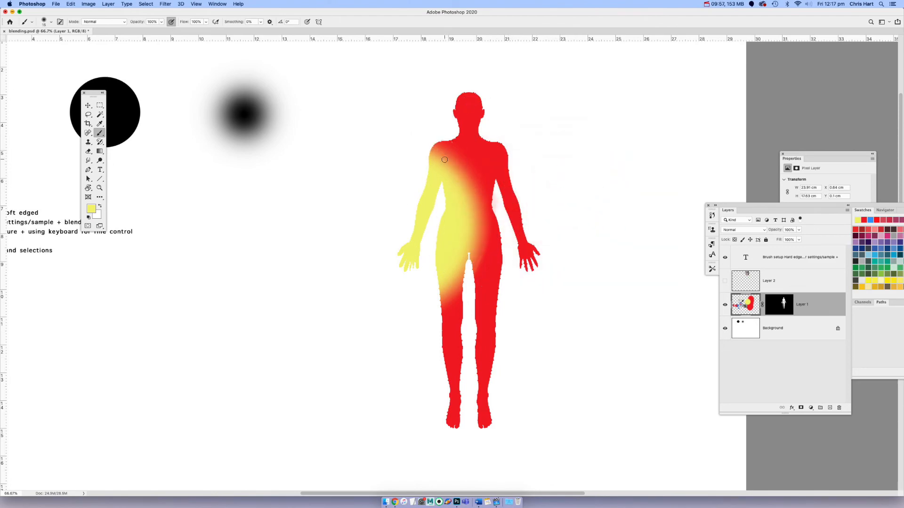
# - Lasso the silhouette's left shoulder, paint sampled red softly inside the selection with the Brush, and deselect
pyautogui.press('l')
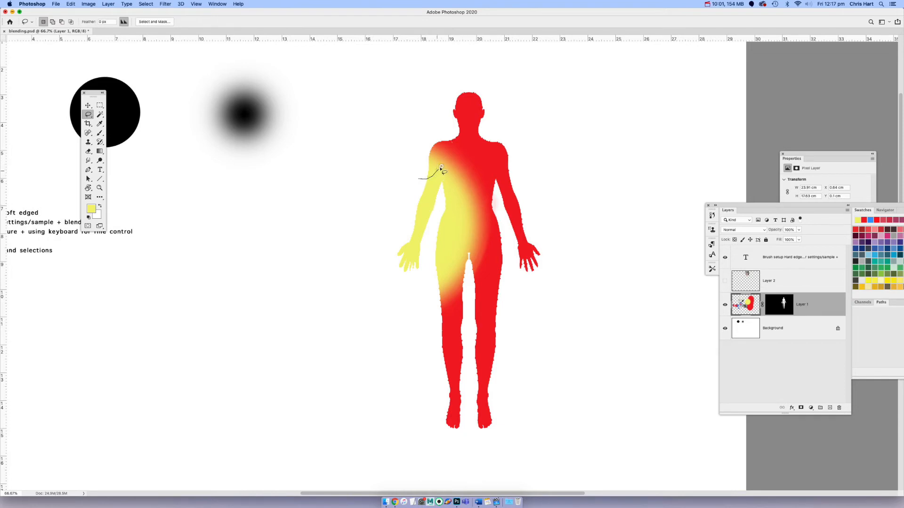
pyautogui.moveTo(452, 144); pyautogui.dragTo(398, 140)
pyautogui.press('b')
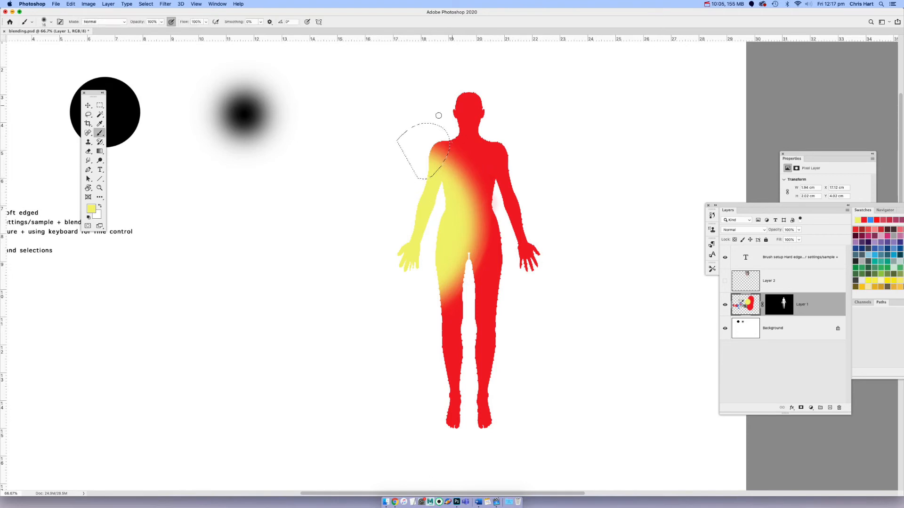
pyautogui.keyDown('alt'); pyautogui.click(481, 170); pyautogui.keyUp('alt')
pyautogui.keyDown('ctrl'); pyautogui.keyDown('alt'); pyautogui.moveTo(481, 169); pyautogui.dragTo(506, 169); pyautogui.keyUp('alt'); pyautogui.keyUp('ctrl')
pyautogui.moveTo(434, 177)
pyautogui.mouseDown()
pyautogui.moveTo(428, 158)
pyautogui.moveTo(414, 175)
pyautogui.mouseUp()
pyautogui.press('super+d')
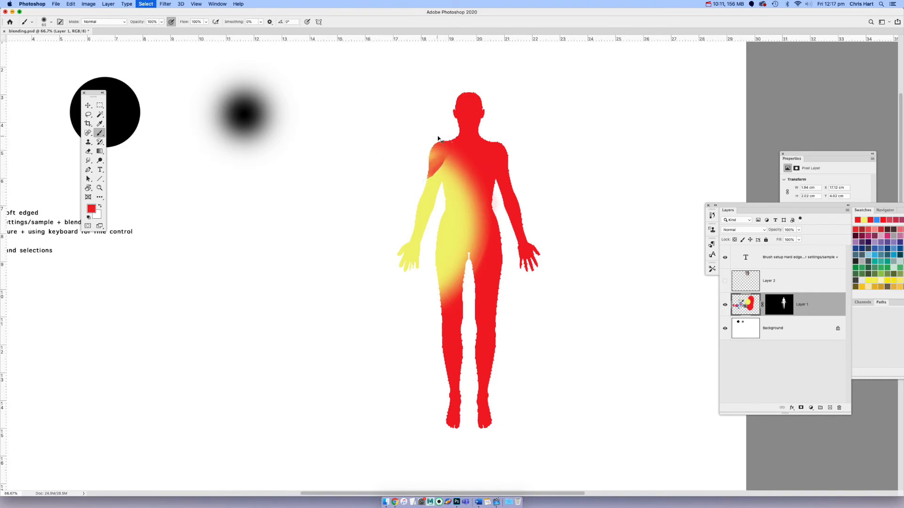
# - Paint yellow sampled from the hip over the silhouette's legs, head and neck with a larger soft brush
pyautogui.press('l')
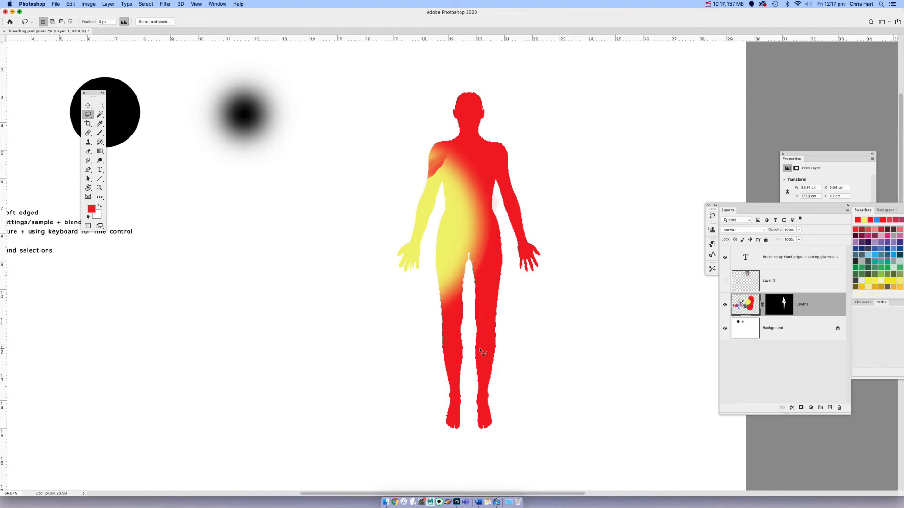
pyautogui.press('b')
pyautogui.keyDown('alt'); pyautogui.click(446, 258); pyautogui.keyUp('alt')
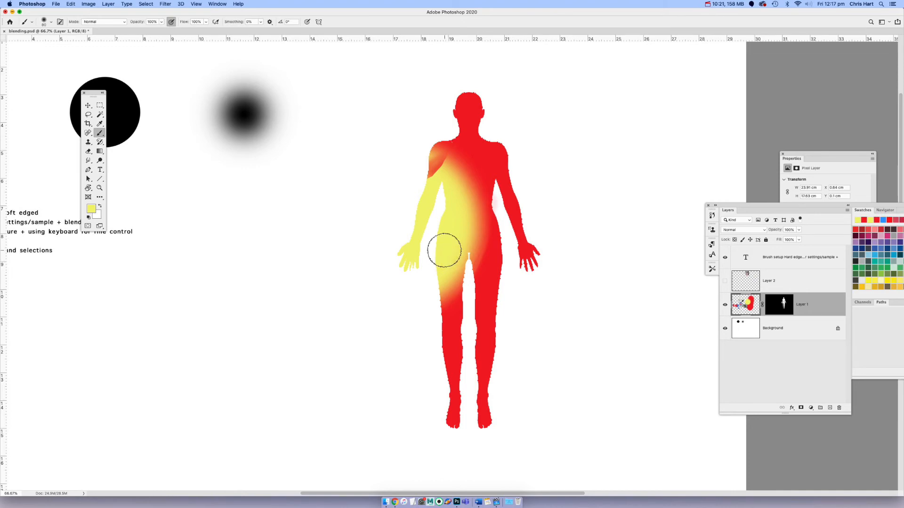
pyautogui.moveTo(329, 172); pyautogui.dragTo(354, 171)
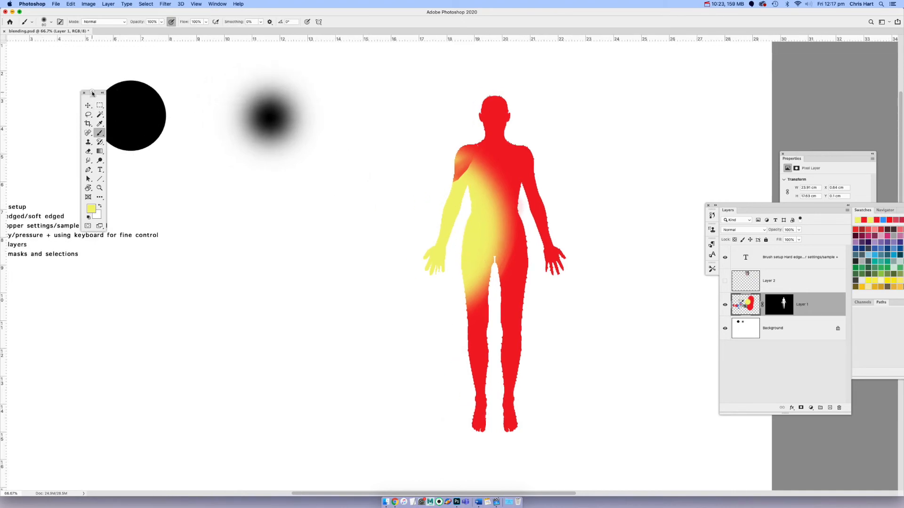
pyautogui.moveTo(93, 93); pyautogui.dragTo(65, 116)
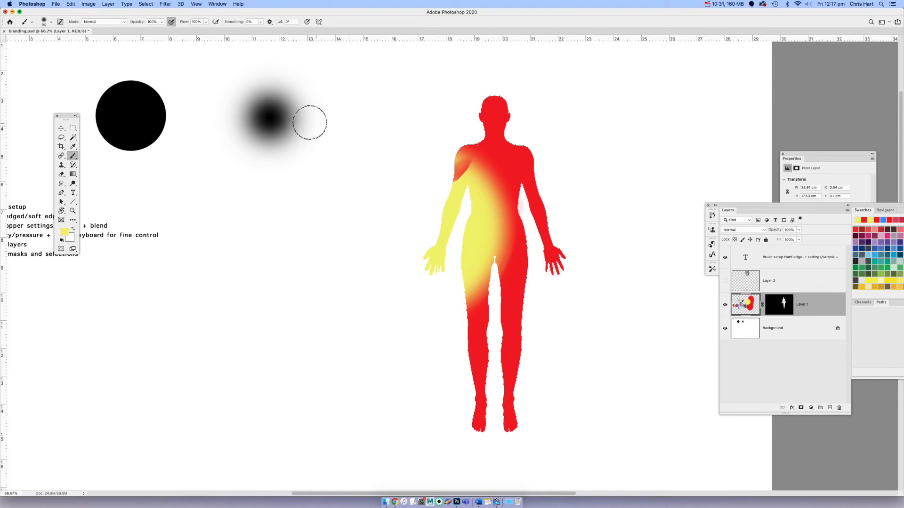
pyautogui.moveTo(287, 117); pyautogui.dragTo(279, 120)
pyautogui.moveTo(501, 287); pyautogui.dragTo(515, 291)
pyautogui.moveTo(367, 317)
pyautogui.mouseDown()
pyautogui.moveTo(369, 333)
pyautogui.moveTo(374, 279)
pyautogui.mouseUp()
pyautogui.moveTo(395, 321); pyautogui.dragTo(410, 323)
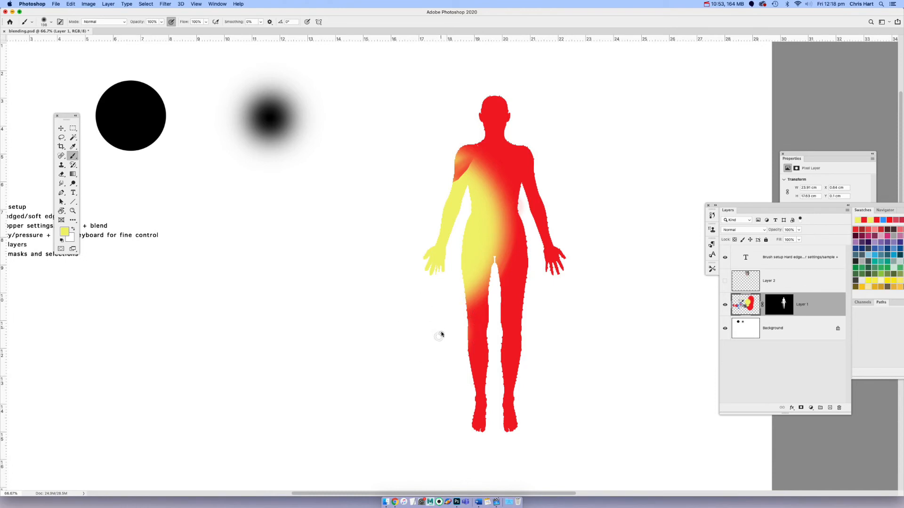
pyautogui.moveTo(441, 334)
pyautogui.mouseDown()
pyautogui.moveTo(439, 326)
pyautogui.moveTo(454, 328)
pyautogui.moveTo(449, 400)
pyautogui.moveTo(475, 356)
pyautogui.moveTo(476, 367)
pyautogui.mouseUp()
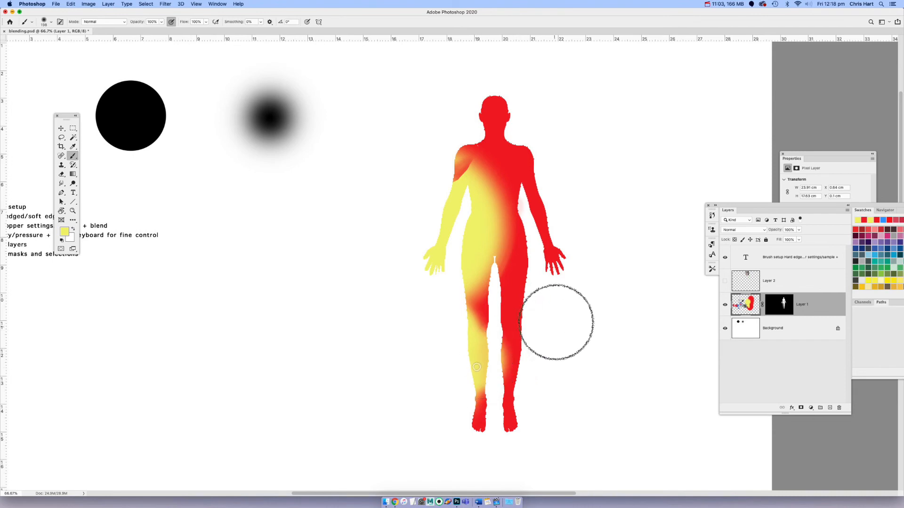
pyautogui.moveTo(554, 311)
pyautogui.mouseDown()
pyautogui.moveTo(544, 292)
pyautogui.moveTo(538, 306)
pyautogui.moveTo(541, 262)
pyautogui.moveTo(534, 290)
pyautogui.moveTo(510, 288)
pyautogui.moveTo(494, 191)
pyautogui.moveTo(494, 110)
pyautogui.mouseUp()
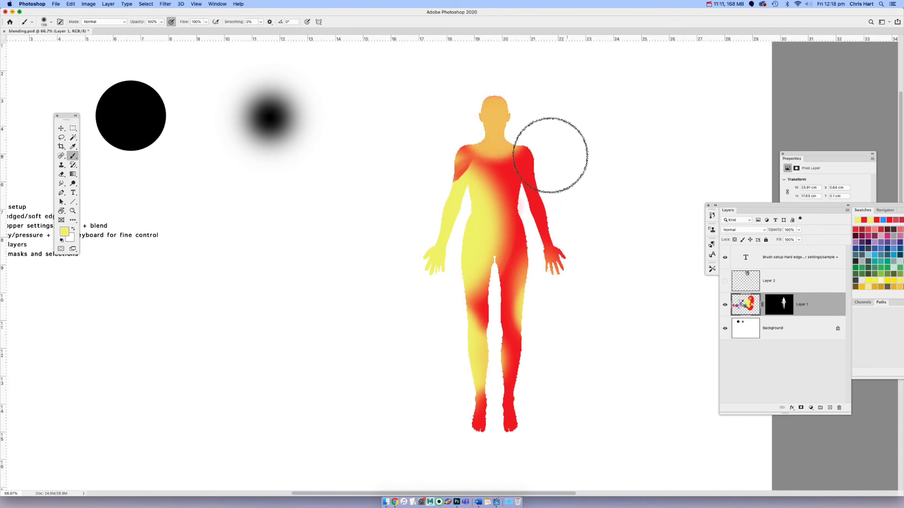
pyautogui.moveTo(548, 152)
pyautogui.mouseDown()
pyautogui.moveTo(517, 183)
pyautogui.moveTo(513, 268)
pyautogui.moveTo(491, 298)
pyautogui.moveTo(473, 291)
pyautogui.moveTo(476, 335)
pyautogui.mouseUp()
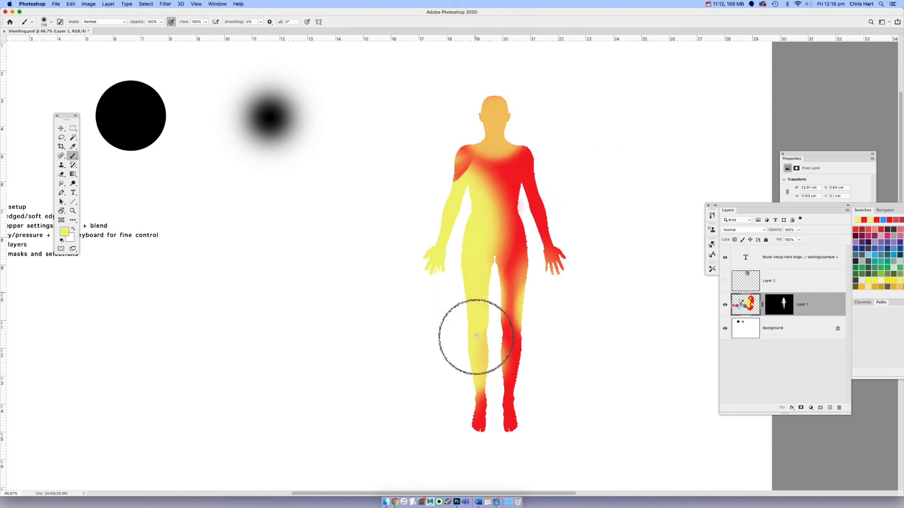
# - Sample red from the right arm and repaint the whole silhouette with it
pyautogui.keyDown('alt'); pyautogui.click(542, 223); pyautogui.keyUp('alt')
pyautogui.moveTo(510, 301)
pyautogui.mouseDown()
pyautogui.moveTo(506, 367)
pyautogui.moveTo(476, 343)
pyautogui.moveTo(517, 201)
pyautogui.moveTo(462, 161)
pyautogui.moveTo(501, 125)
pyautogui.moveTo(495, 106)
pyautogui.mouseUp()
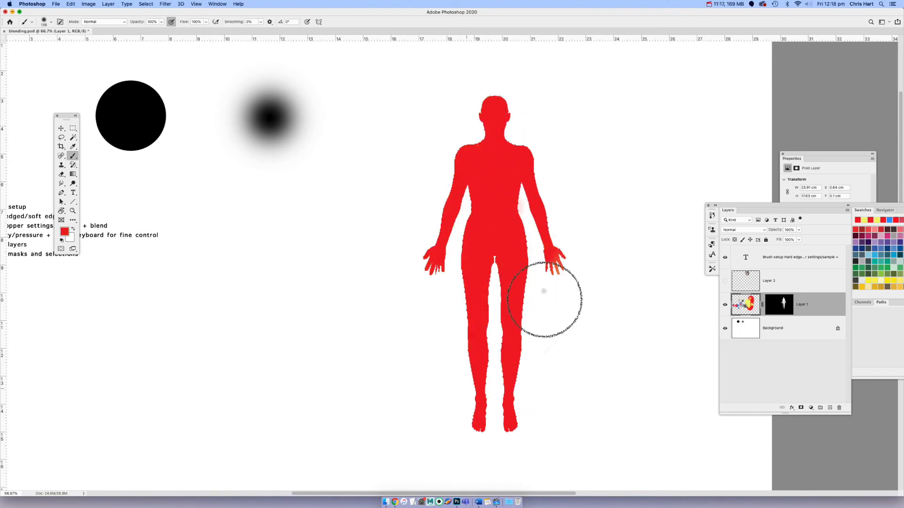
# - Set the foreground to light blue and shade the right side of the head and neck with a smaller soft brush
pyautogui.click(67, 232)
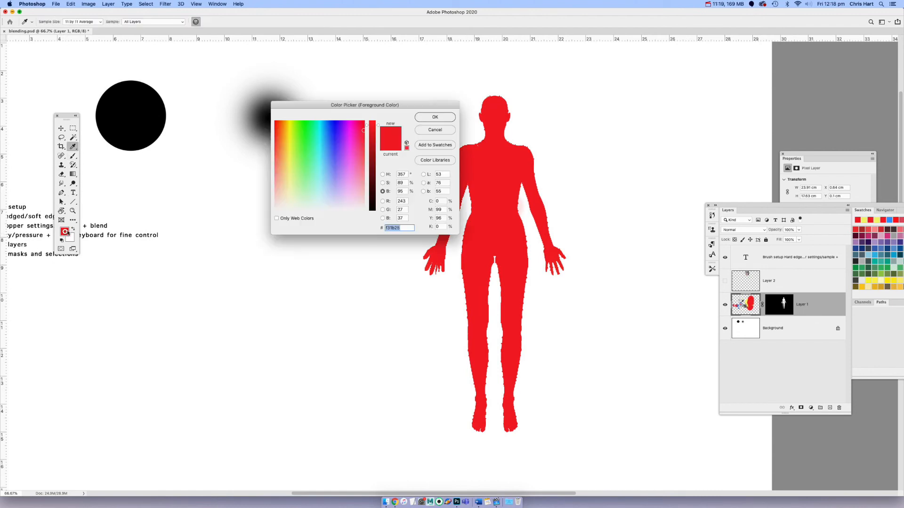
pyautogui.click(328, 155)
pyautogui.click(445, 118)
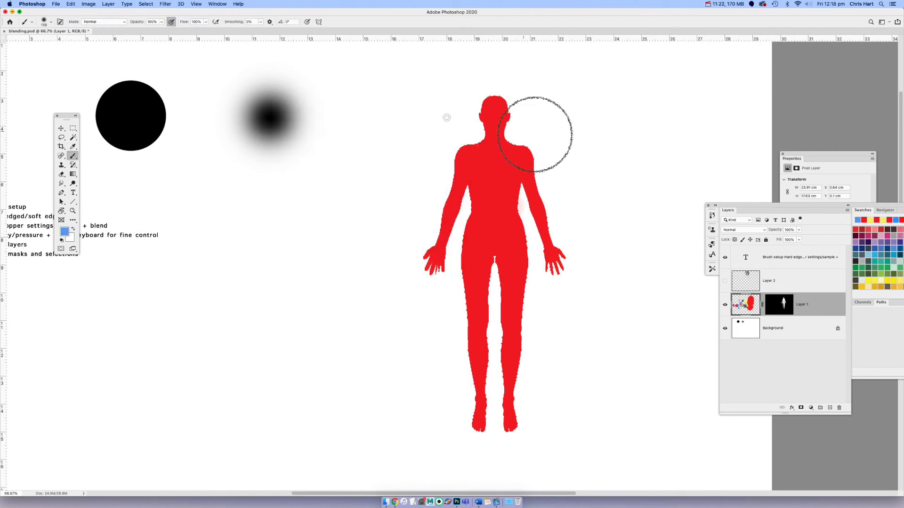
pyautogui.press('[')
pyautogui.press('[')
pyautogui.press('[')
pyautogui.press('[')
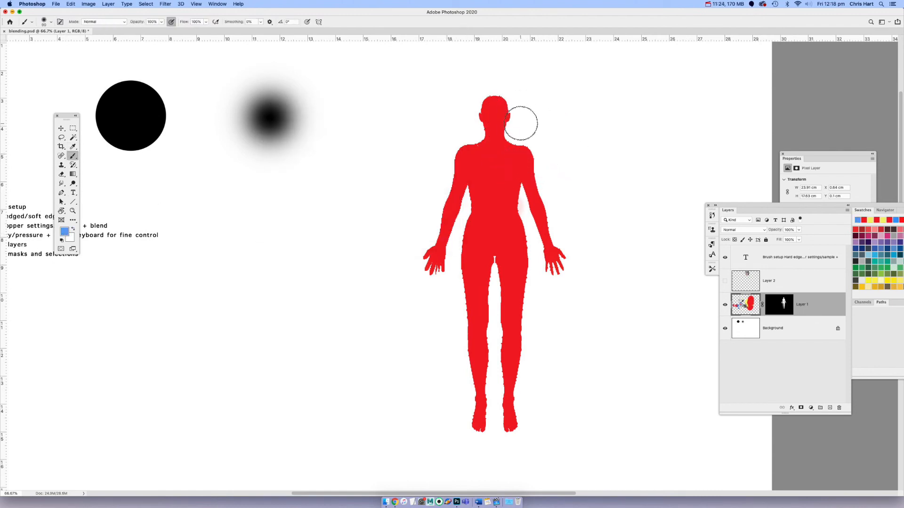
pyautogui.moveTo(506, 124)
pyautogui.mouseDown()
pyautogui.moveTo(504, 98)
pyautogui.moveTo(520, 129)
pyautogui.mouseUp()
pyautogui.press(']')
pyautogui.press(']')
pyautogui.press(']')
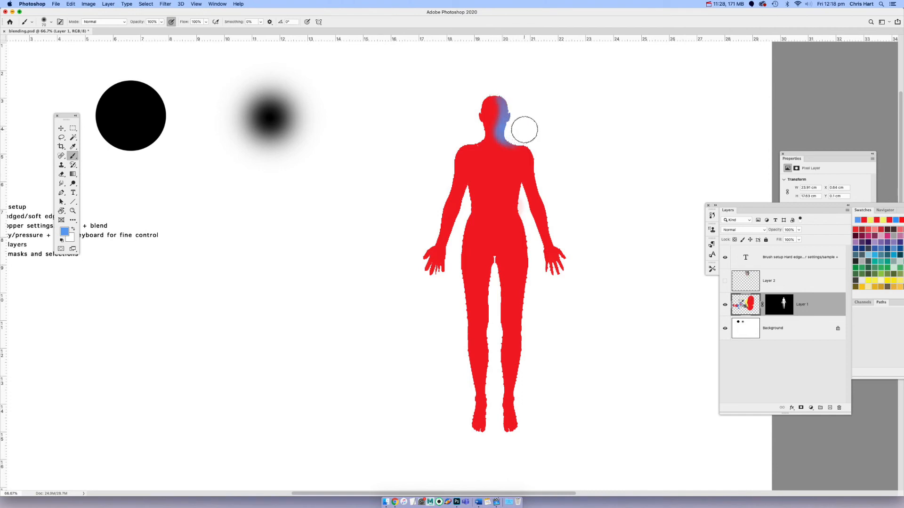
# - Shade the outer edges of the right arm, hip and leg with blue at 20% brush opacity
pyautogui.press('2')
pyautogui.moveTo(523, 134)
pyautogui.mouseDown()
pyautogui.moveTo(546, 206)
pyautogui.moveTo(555, 230)
pyautogui.moveTo(560, 215)
pyautogui.moveTo(574, 269)
pyautogui.moveTo(565, 242)
pyautogui.moveTo(533, 254)
pyautogui.moveTo(525, 247)
pyautogui.moveTo(528, 283)
pyautogui.moveTo(522, 237)
pyautogui.moveTo(519, 372)
pyautogui.moveTo(528, 352)
pyautogui.moveTo(521, 409)
pyautogui.mouseUp()
pyautogui.press('[')
pyautogui.press('[')
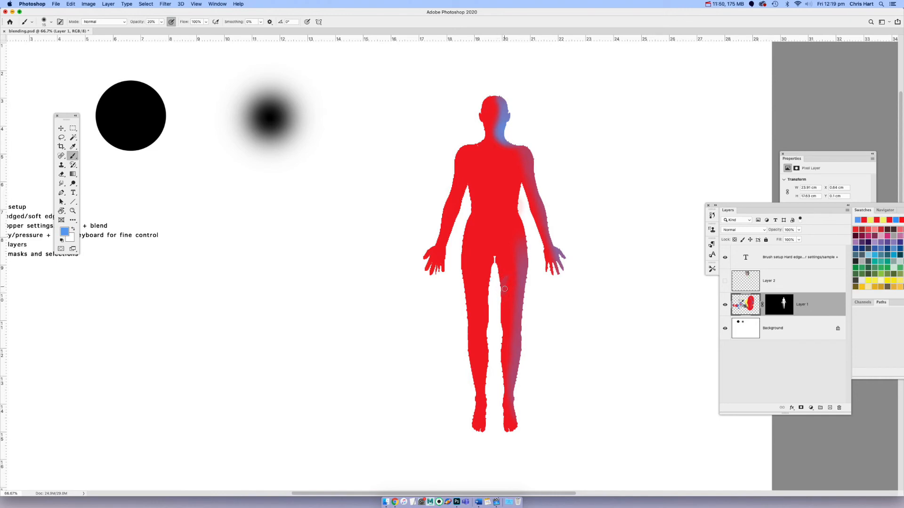
# - Isolate the left leg with a Lasso selection, shade its inner edge with blue at 20% opacity, and deselect
pyautogui.click(62, 137)
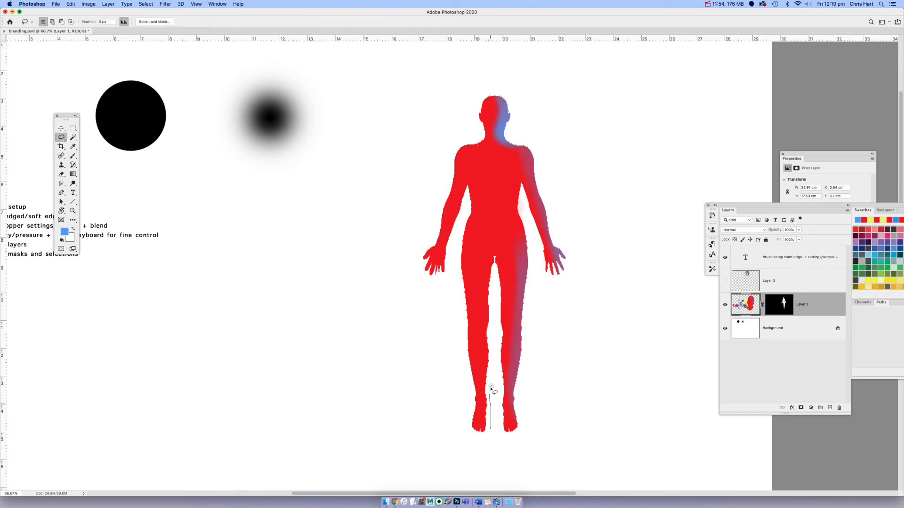
pyautogui.moveTo(375, 273)
pyautogui.mouseDown()
pyautogui.moveTo(444, 427)
pyautogui.moveTo(474, 429)
pyautogui.mouseUp()
pyautogui.press('b')
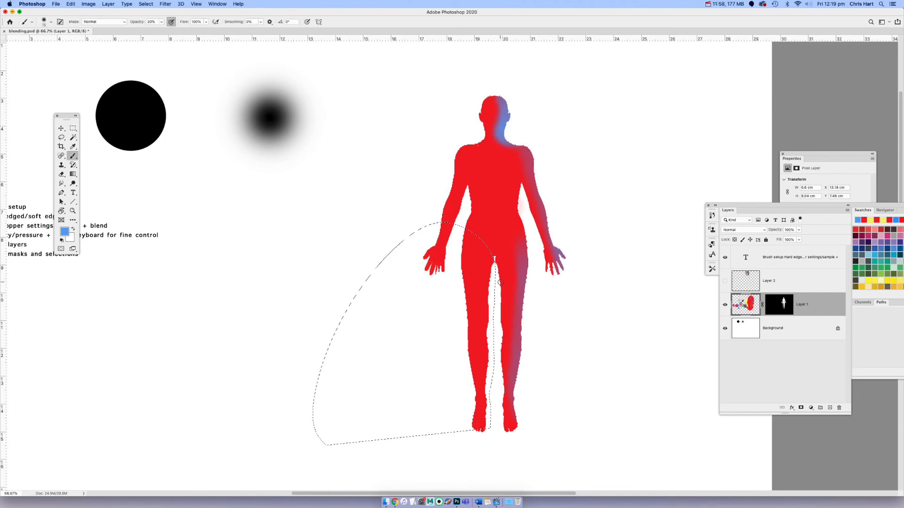
pyautogui.press(']')
pyautogui.press(']')
pyautogui.press(']')
pyautogui.press(']')
pyautogui.press(']')
pyautogui.moveTo(492, 272)
pyautogui.mouseDown()
pyautogui.moveTo(488, 303)
pyautogui.moveTo(490, 275)
pyautogui.moveTo(488, 380)
pyautogui.mouseUp()
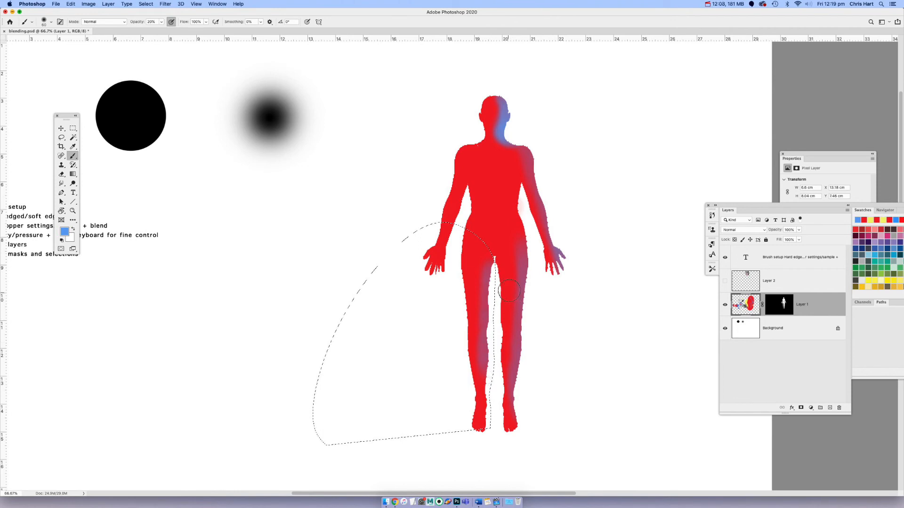
pyautogui.press('cmd+d')
# - Add a new layer above Layer 1 and paint blue sampled from the face over the torso with a small brush at 100% opacity
pyautogui.moveTo(741, 205); pyautogui.dragTo(603, 71)
pyautogui.click(691, 274)
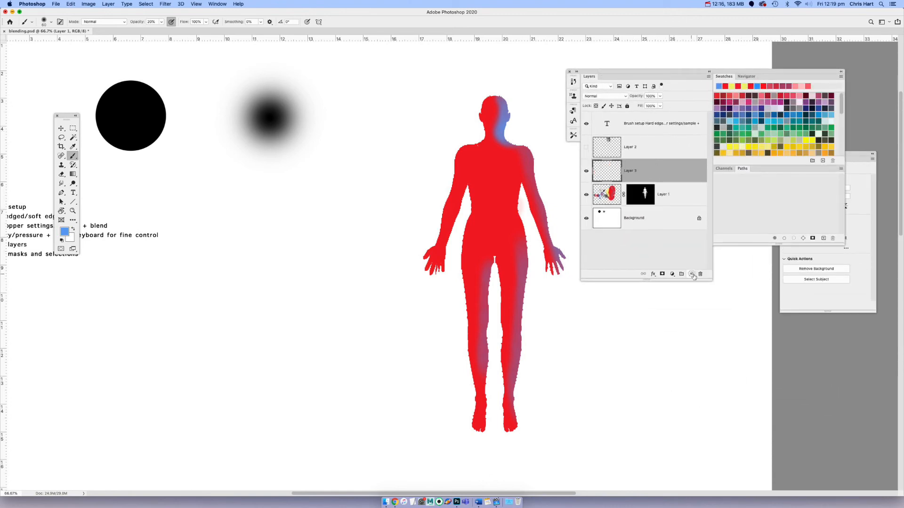
pyautogui.keyDown('alt'); pyautogui.click(506, 124); pyautogui.keyUp('alt')
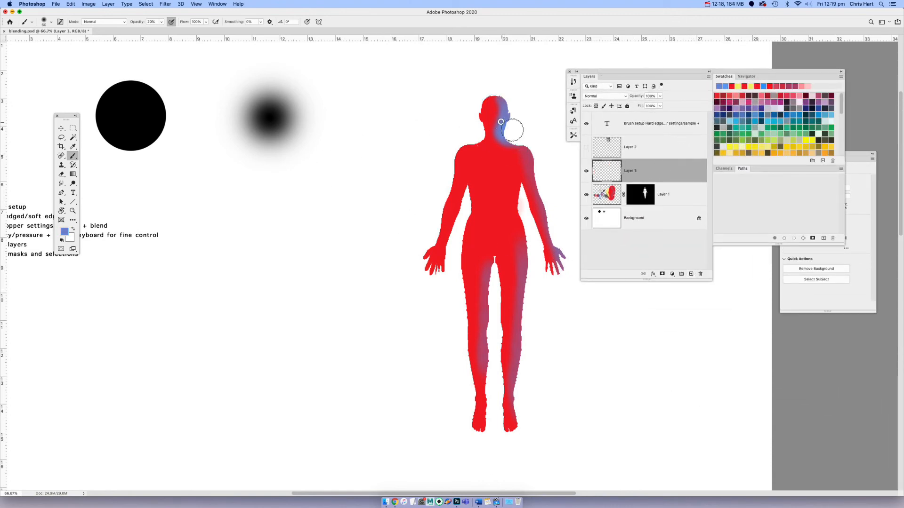
pyautogui.keyDown('ctrl'); pyautogui.keyDown('alt'); pyautogui.click(496, 192); pyautogui.keyUp('alt'); pyautogui.keyUp('ctrl')
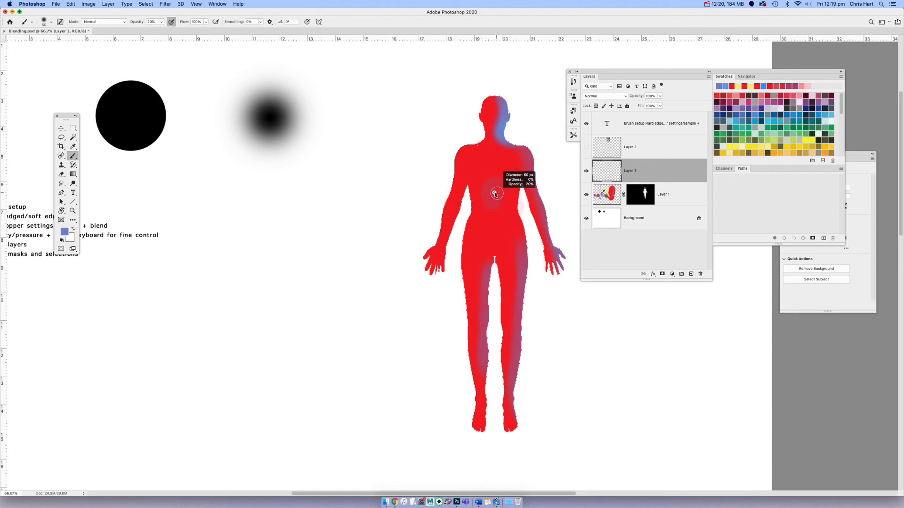
pyautogui.moveTo(492, 194)
pyautogui.mouseDown()
pyautogui.moveTo(500, 190)
pyautogui.moveTo(489, 208)
pyautogui.moveTo(495, 223)
pyautogui.mouseUp()
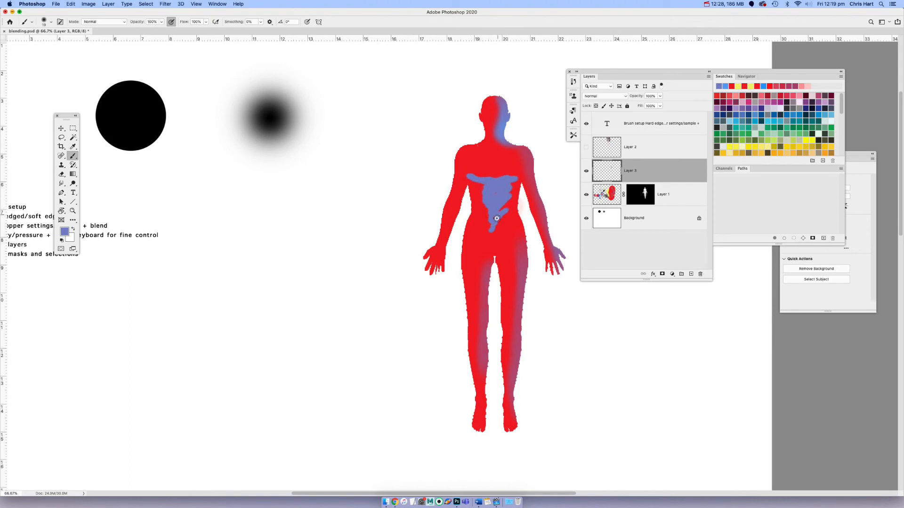
# - Soften the blue torso paint on Layer 3 with a Gaussian Blur and smudge it outward across the waist at 50% strength
pyautogui.click(659, 96)
pyautogui.moveTo(648, 106); pyautogui.dragTo(642, 105)
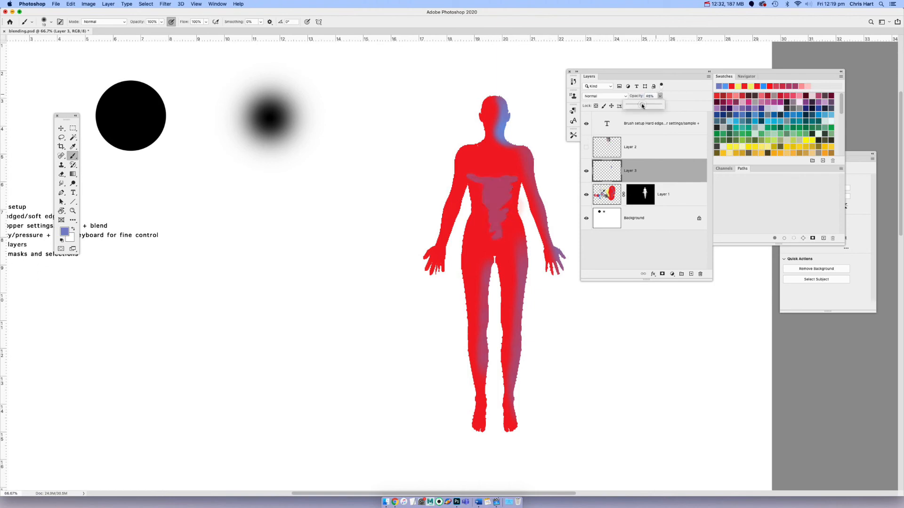
pyautogui.click(165, 4)
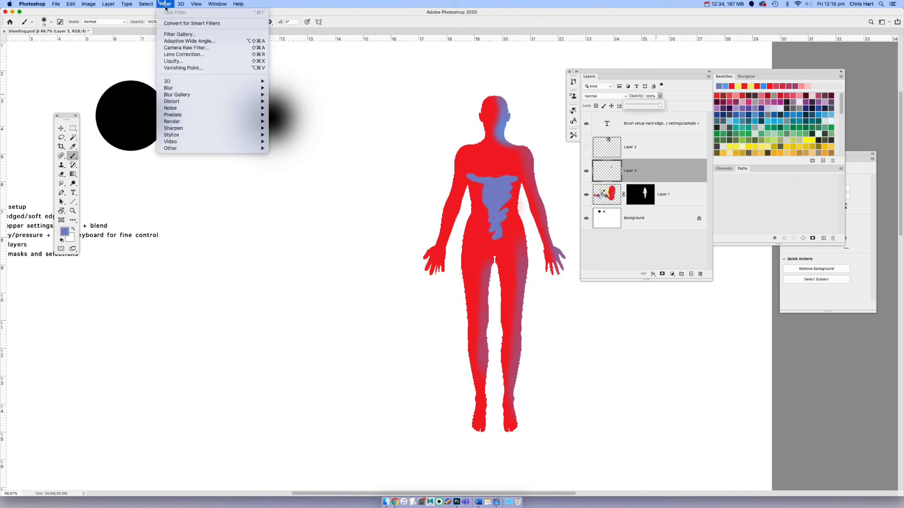
pyautogui.moveTo(188, 88)
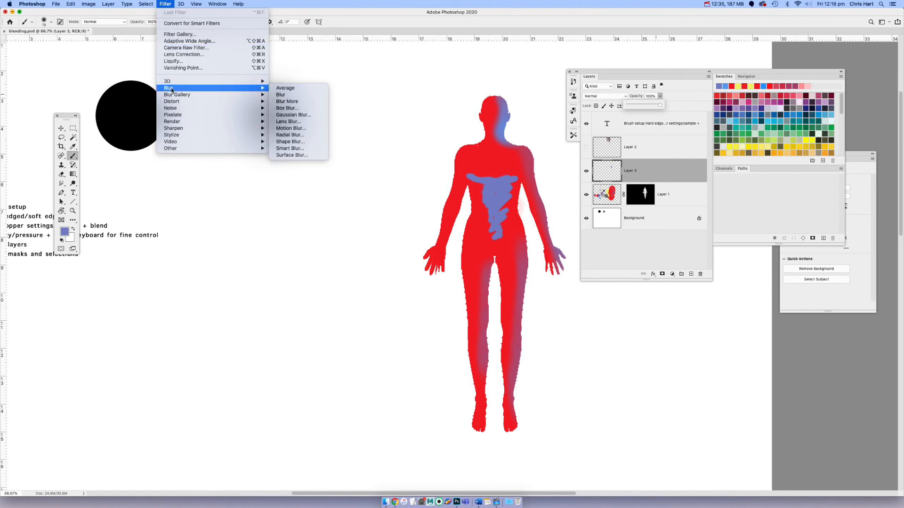
pyautogui.click(306, 115)
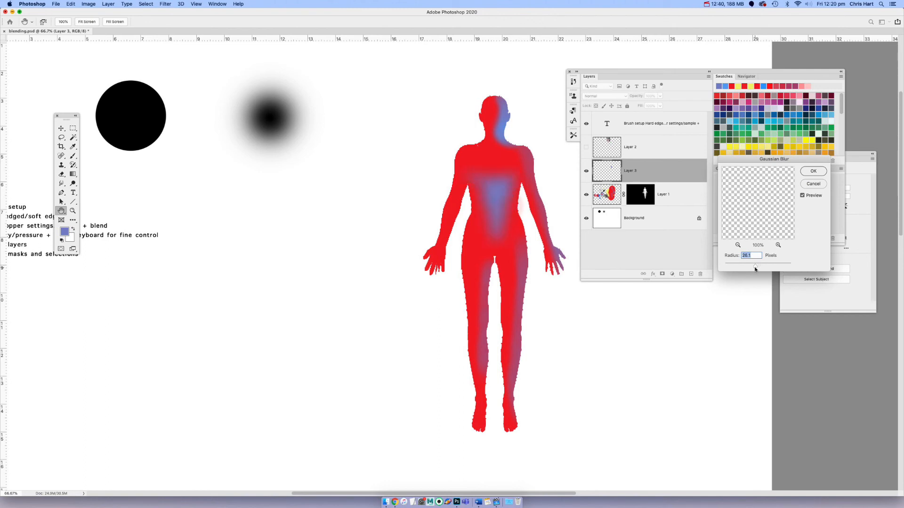
pyautogui.click(812, 171)
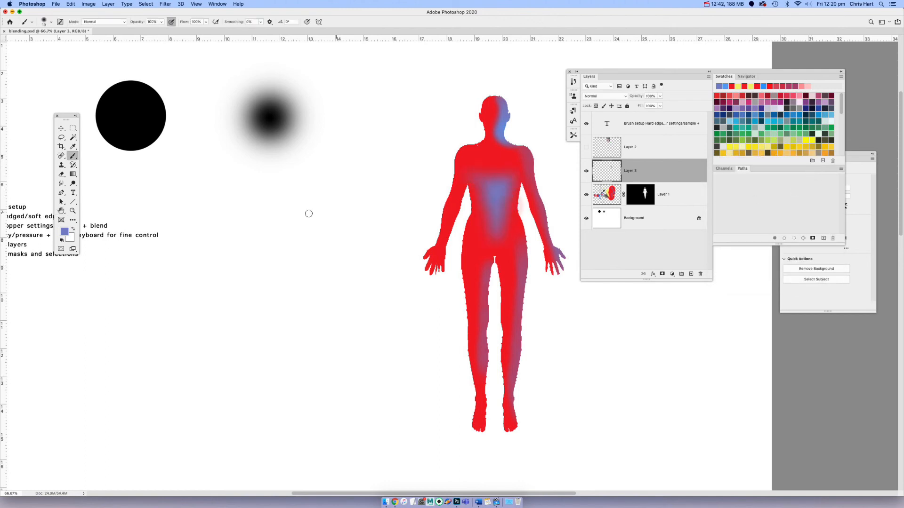
pyautogui.click(62, 183)
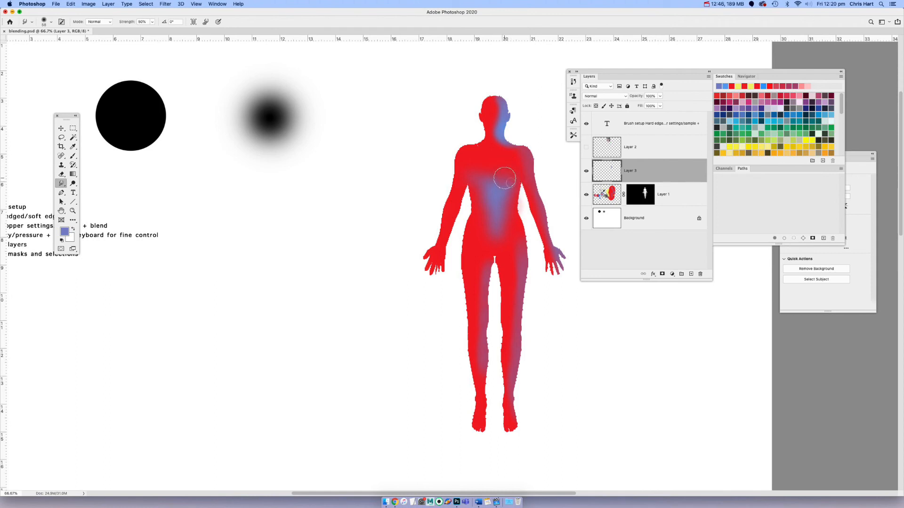
pyautogui.moveTo(505, 178)
pyautogui.mouseDown()
pyautogui.moveTo(492, 199)
pyautogui.moveTo(504, 187)
pyautogui.moveTo(514, 193)
pyautogui.moveTo(479, 188)
pyautogui.moveTo(455, 194)
pyautogui.moveTo(489, 197)
pyautogui.moveTo(450, 204)
pyautogui.moveTo(496, 193)
pyautogui.moveTo(538, 201)
pyautogui.moveTo(492, 186)
pyautogui.moveTo(494, 171)
pyautogui.moveTo(498, 210)
pyautogui.moveTo(532, 225)
pyautogui.mouseUp()
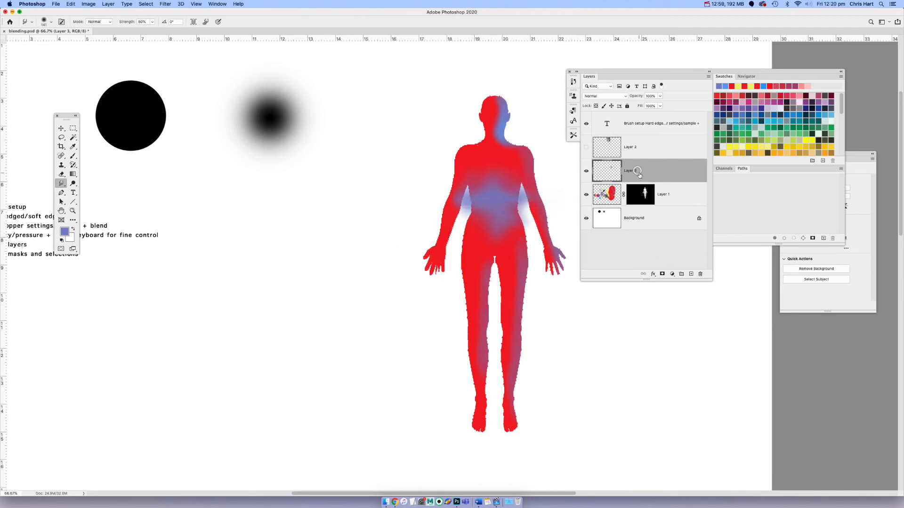
# - Copy Layer 1's silhouette mask to Layer 3, target Layer 3's paint, and set that layer's opacity to about 66%
pyautogui.click(640, 194)
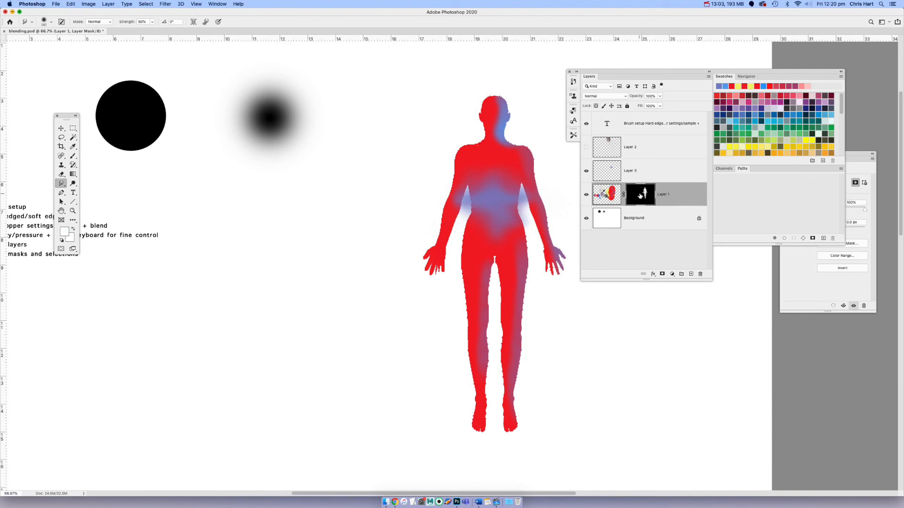
pyautogui.moveTo(638, 200); pyautogui.dragTo(649, 174)
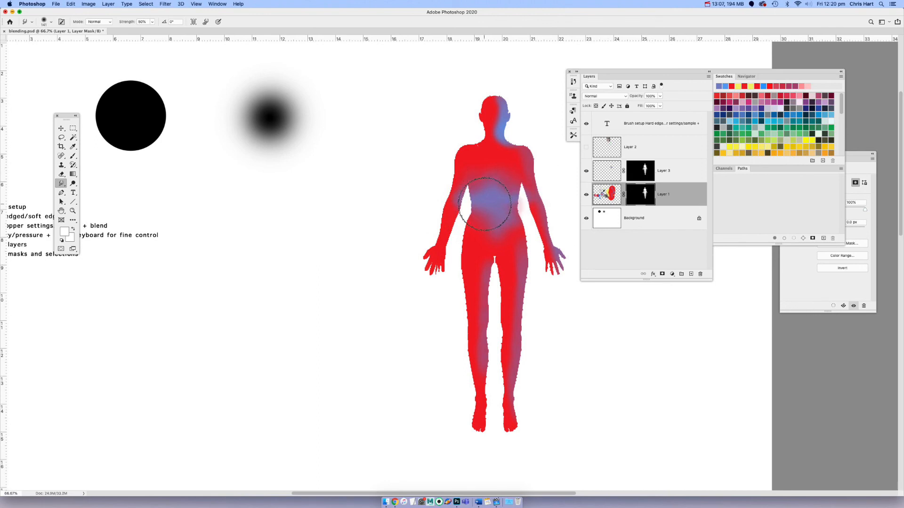
pyautogui.click(605, 176)
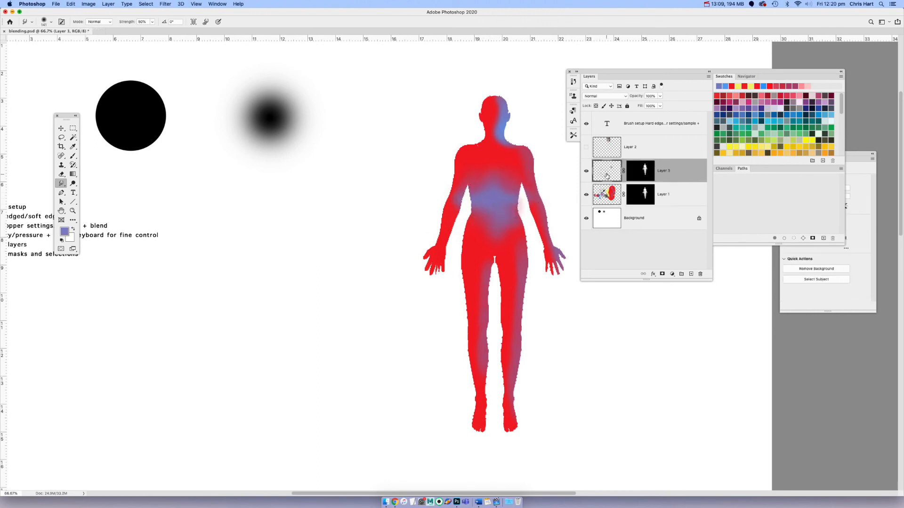
pyautogui.click(660, 96)
pyautogui.moveTo(651, 105); pyautogui.dragTo(650, 107)
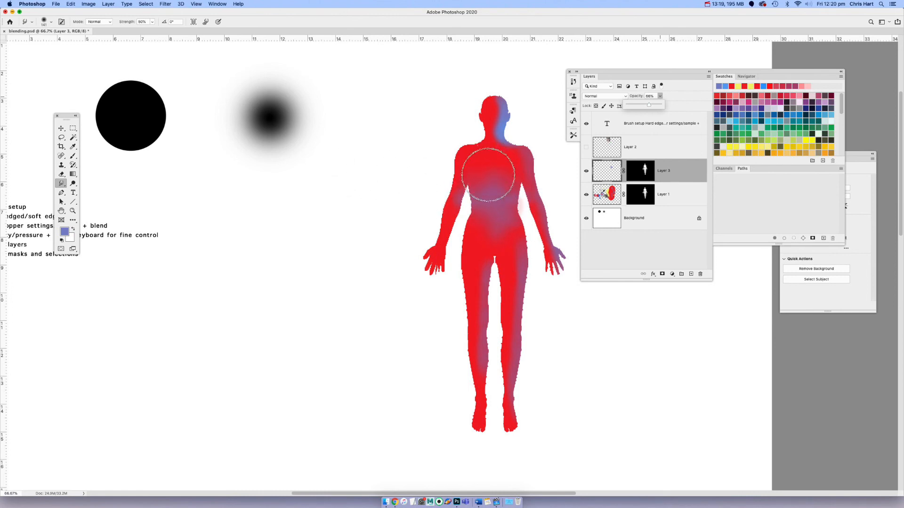
# - Set the foreground to bright green and brush a stripe down the middle of the head and neck on Layer 3
pyautogui.press('b')
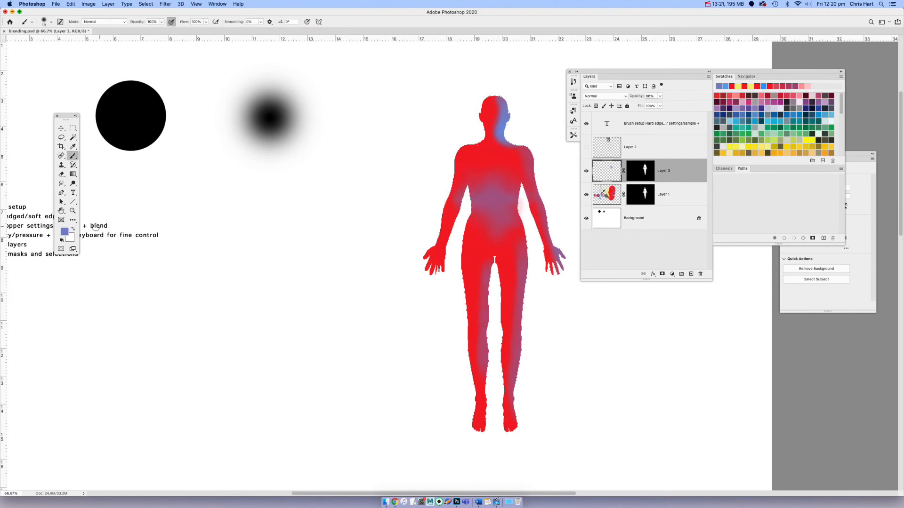
pyautogui.click(69, 232)
pyautogui.moveTo(303, 129); pyautogui.dragTo(303, 121)
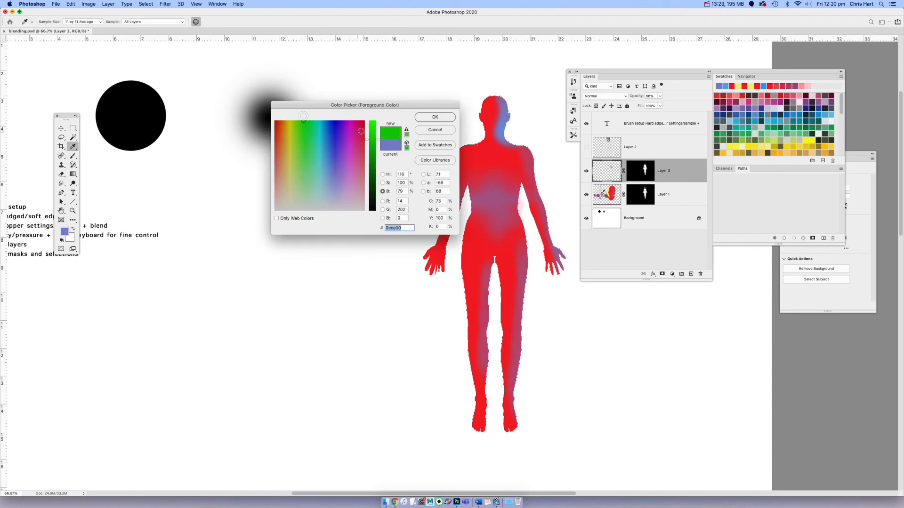
pyautogui.click(371, 123)
pyautogui.click(436, 118)
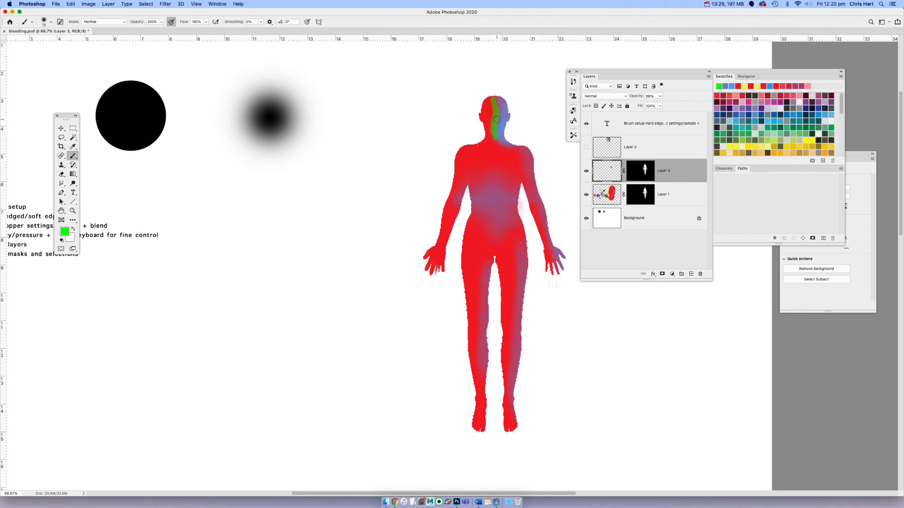
# - Blend the green stripe into the head's red and blue areas with a larger brush, using colours sampled from the face
pyautogui.keyDown('alt'); pyautogui.click(501, 106); pyautogui.keyUp('alt')
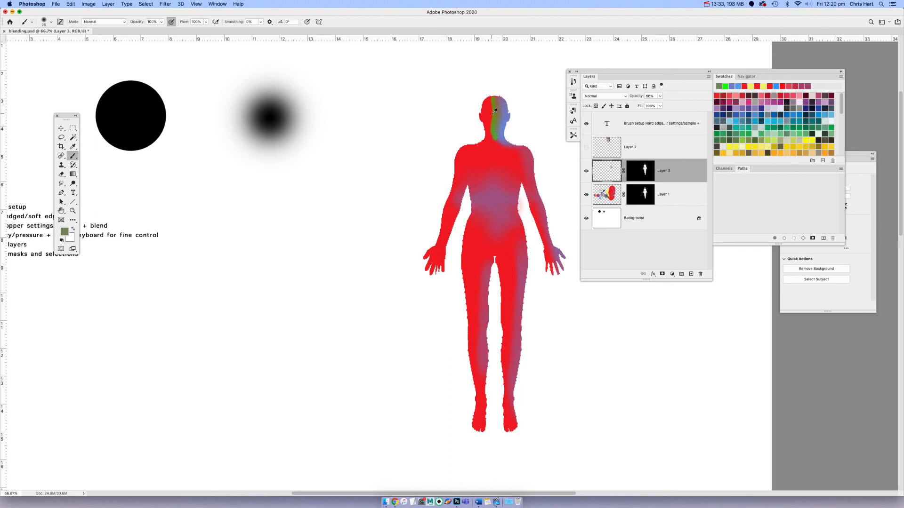
pyautogui.keyDown('alt'); pyautogui.click(490, 101); pyautogui.keyUp('alt')
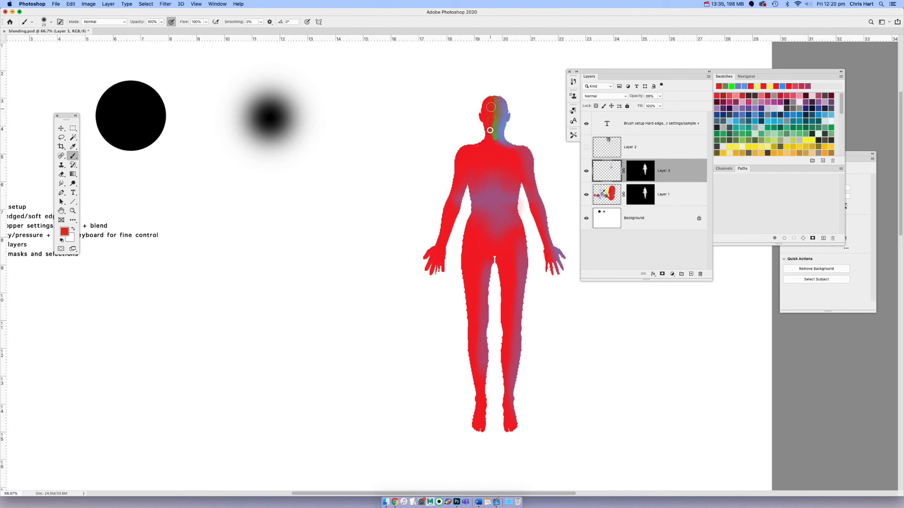
pyautogui.keyDown('alt'); pyautogui.click(495, 112); pyautogui.keyUp('alt')
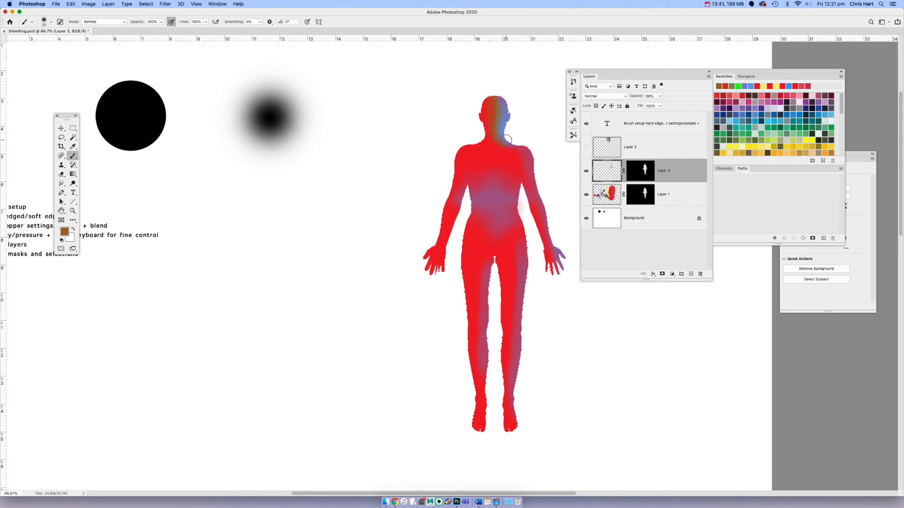
pyautogui.keyDown('alt'); pyautogui.click(506, 121); pyautogui.keyUp('alt')
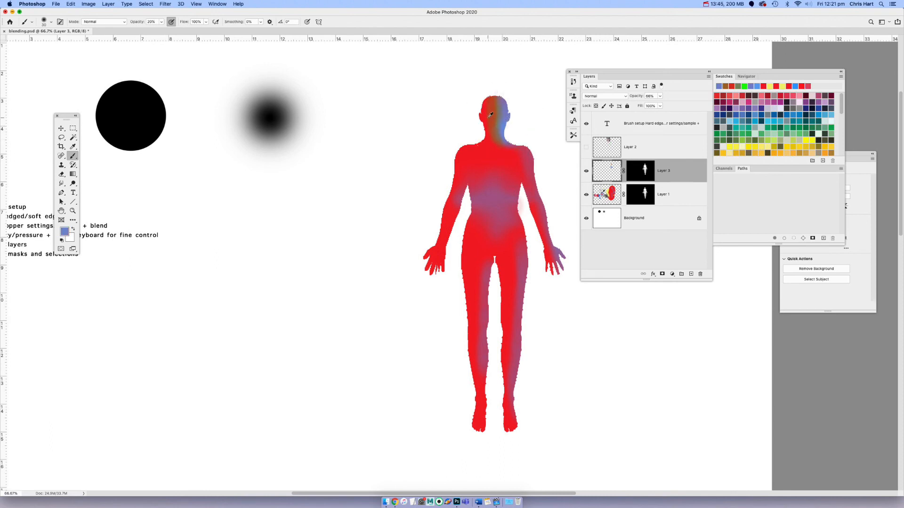
pyautogui.keyDown('alt'); pyautogui.click(490, 115); pyautogui.keyUp('alt')
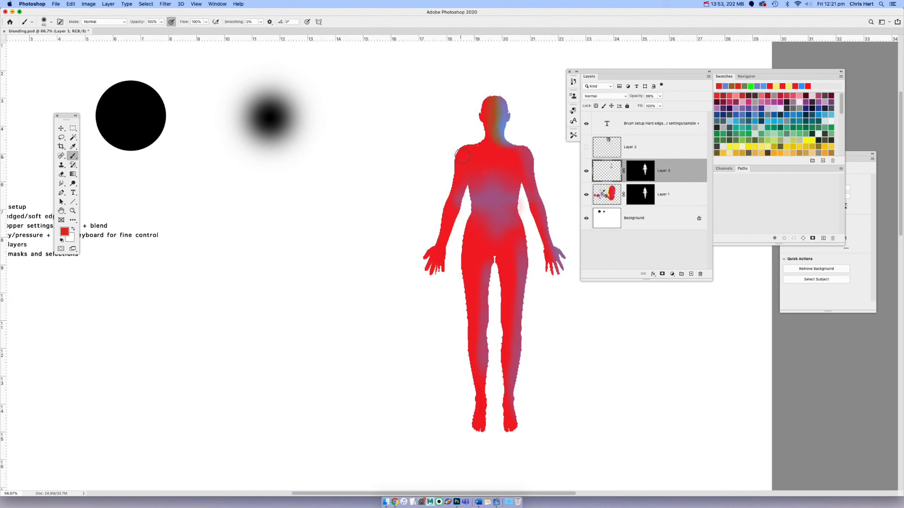
# - Set the foreground to bright yellow and paint the figure's arm on the red side from shoulder to hand on Layer 3
pyautogui.moveTo(451, 157); pyautogui.dragTo(456, 168)
pyautogui.click(65, 231)
pyautogui.click(289, 119)
pyautogui.moveTo(372, 126); pyautogui.dragTo(394, 119)
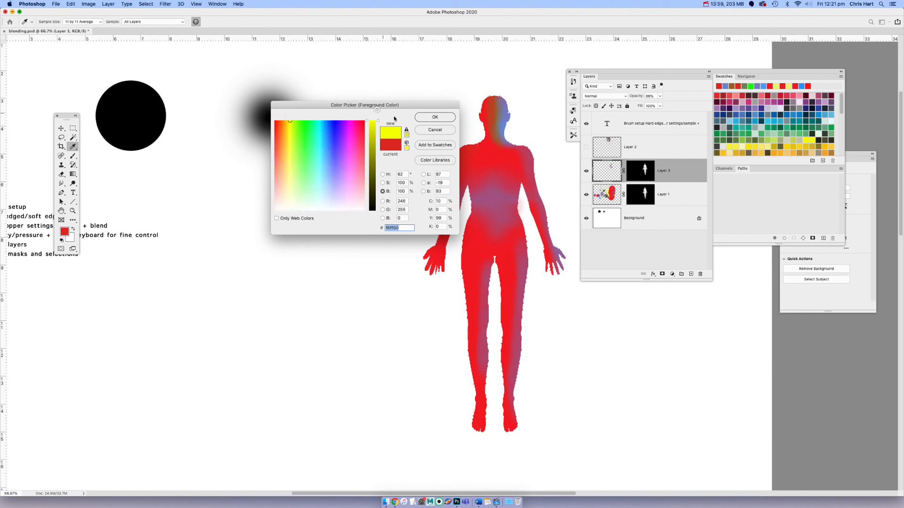
pyautogui.click(437, 118)
pyautogui.moveTo(478, 135)
pyautogui.mouseDown()
pyautogui.moveTo(458, 148)
pyautogui.moveTo(472, 141)
pyautogui.moveTo(451, 162)
pyautogui.moveTo(450, 196)
pyautogui.moveTo(469, 146)
pyautogui.moveTo(433, 247)
pyautogui.moveTo(430, 230)
pyautogui.moveTo(415, 251)
pyautogui.moveTo(431, 238)
pyautogui.moveTo(421, 281)
pyautogui.moveTo(432, 277)
pyautogui.moveTo(446, 229)
pyautogui.moveTo(439, 288)
pyautogui.moveTo(448, 234)
pyautogui.mouseUp()
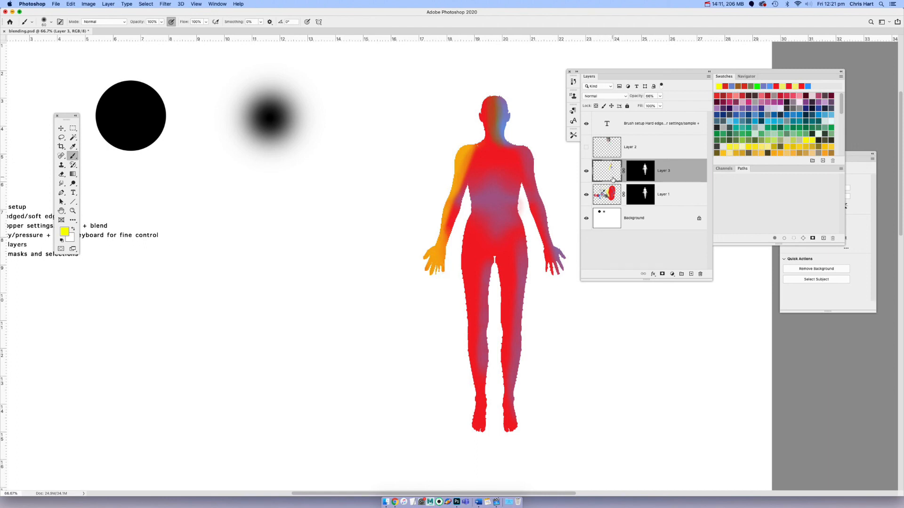
# - Partially erase the yellow arm and torso shading on Layer 3 at 40% eraser opacity, enlarging the eraser to 700 pixels
pyautogui.press('e')
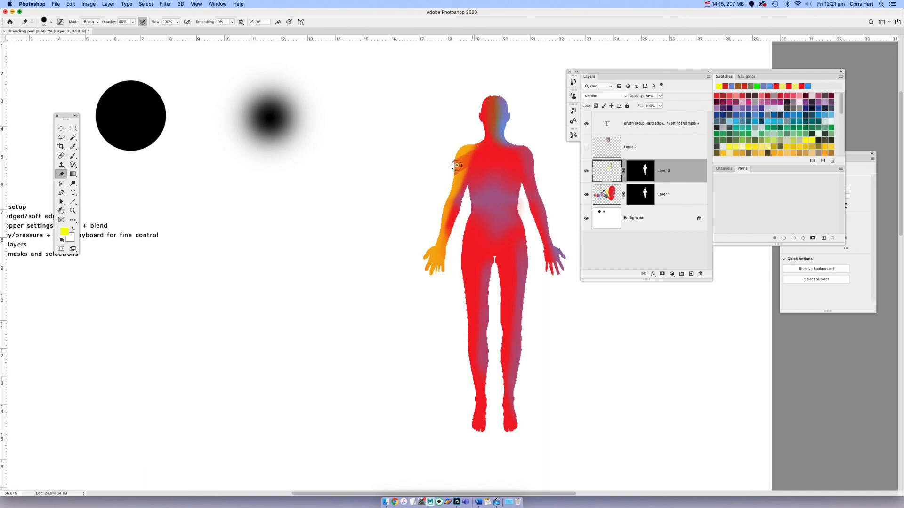
pyautogui.moveTo(474, 171); pyautogui.dragTo(497, 182)
pyautogui.press(']')
pyautogui.press(']')
pyautogui.press(']')
pyautogui.press(']')
pyautogui.press(']')
pyautogui.press(']')
pyautogui.press(']')
pyautogui.press(']')
pyautogui.press(']')
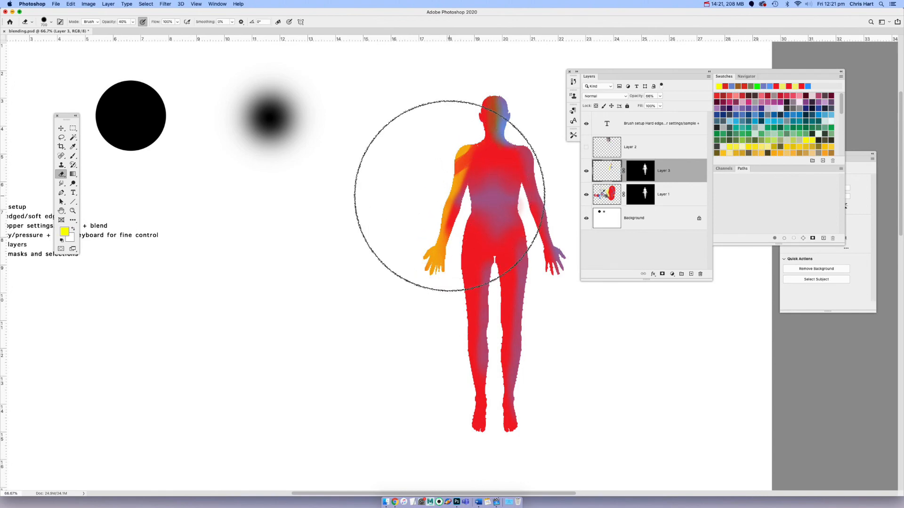
pyautogui.press(']')
pyautogui.press(']')
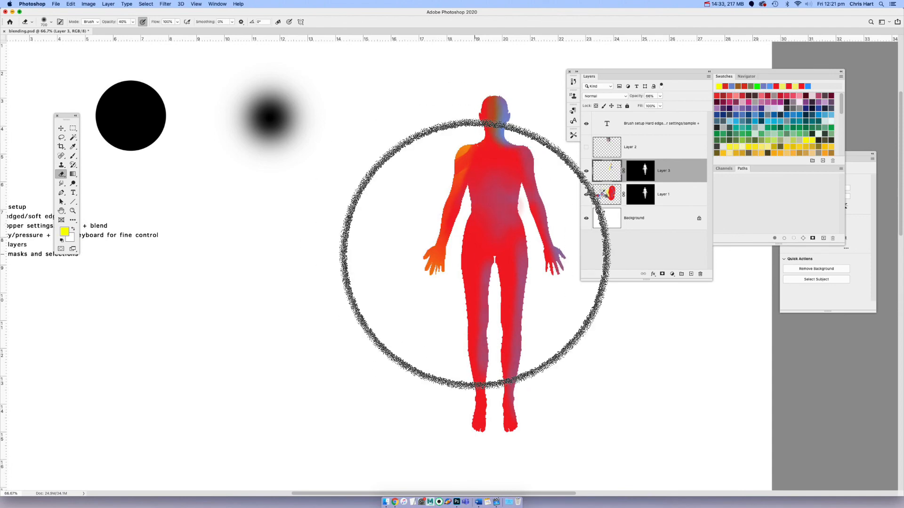
pyautogui.click(715, 6)
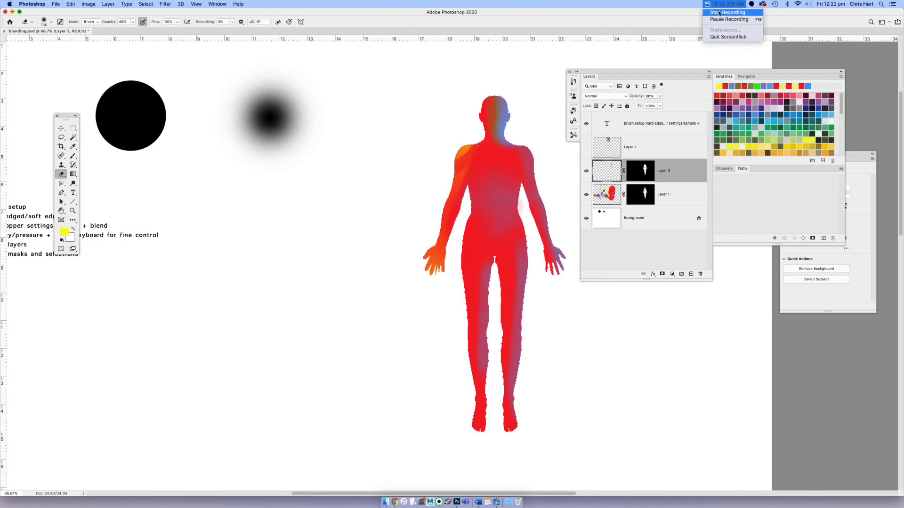